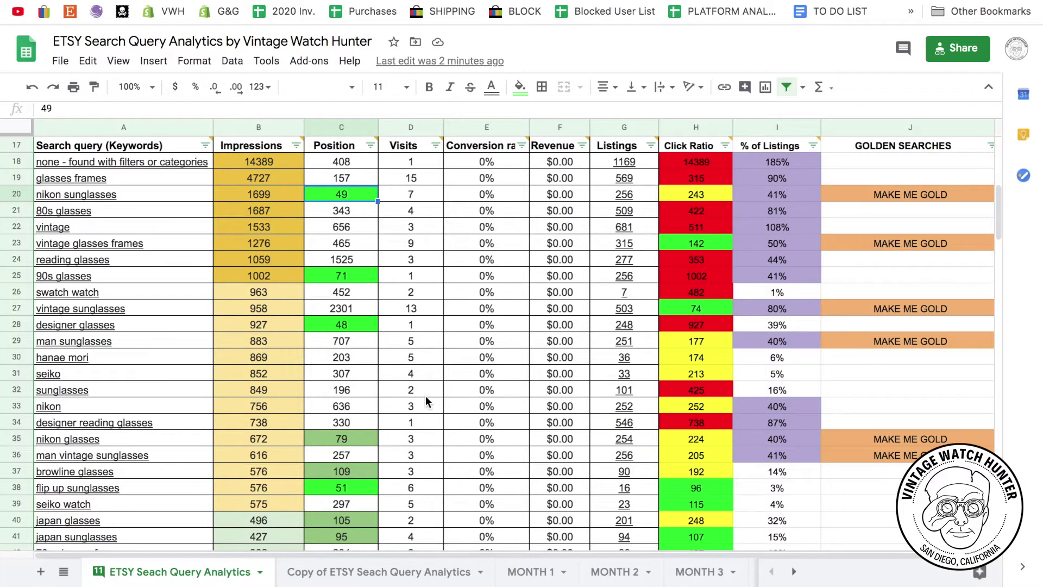
# - Replace the Etsy total listings in B16 with 631 so the percentages and golden flags recalculate
pyautogui.click(60, 60)
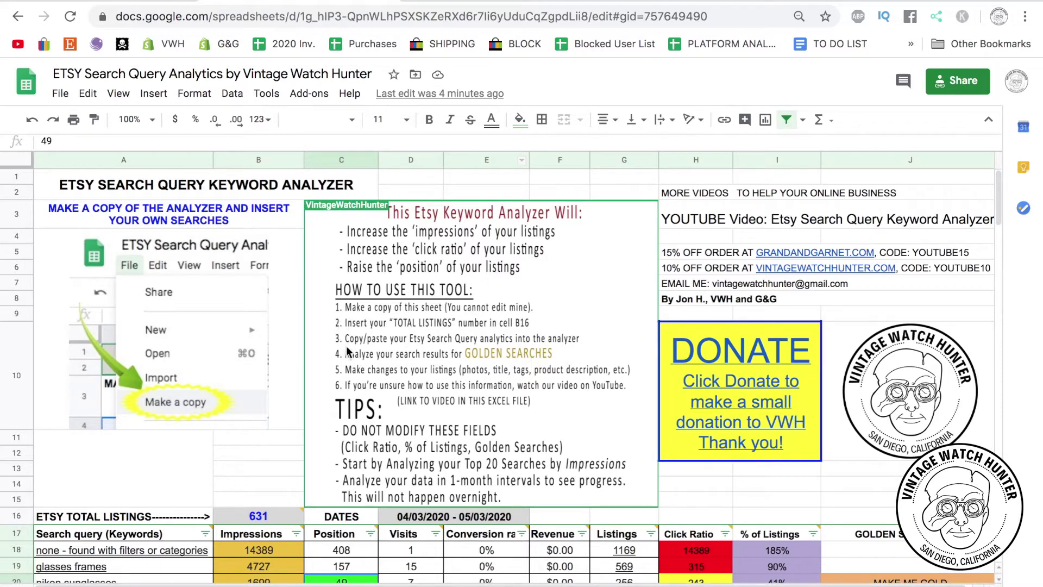
pyautogui.moveTo(247, 517)
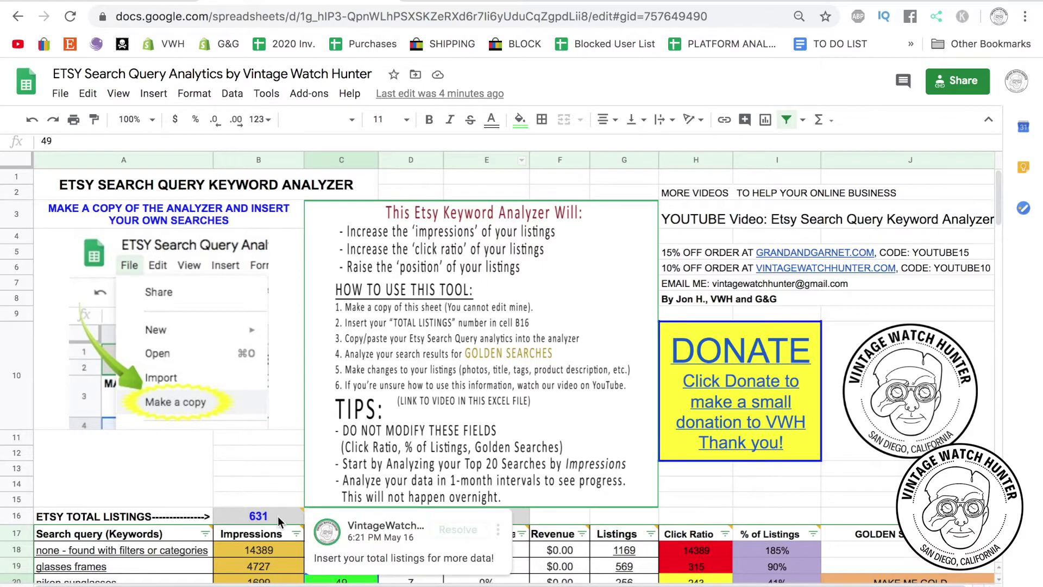
pyautogui.scroll(-3, 330, 328)
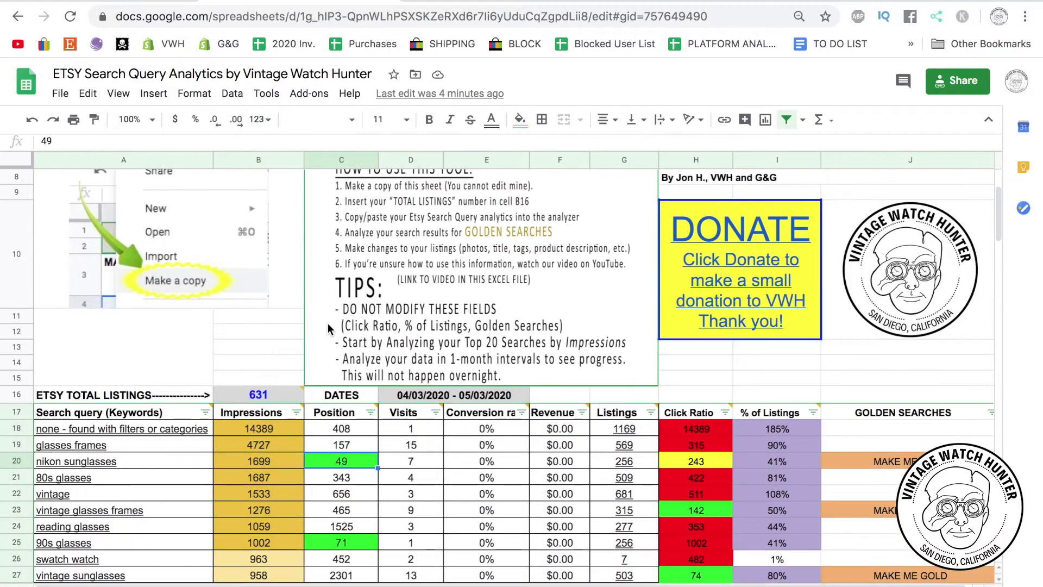
pyautogui.scroll(-3, 330, 328)
pyautogui.click(267, 194)
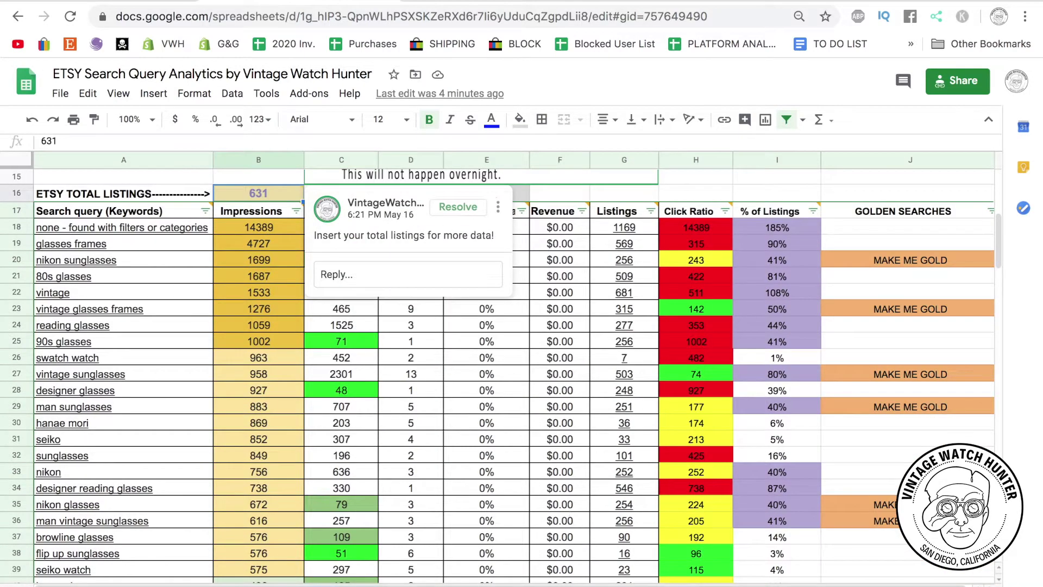
pyautogui.press('Delete')
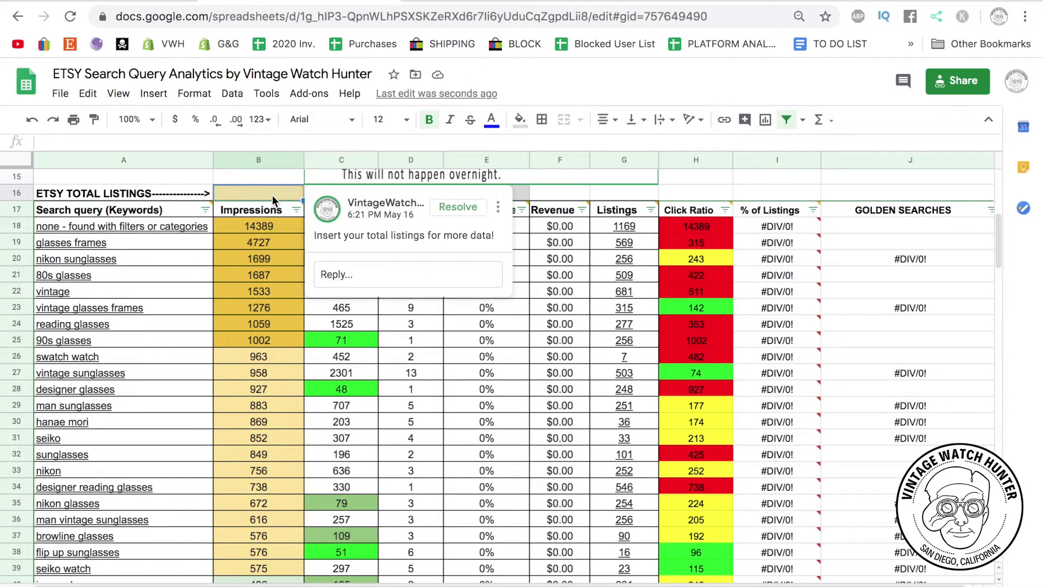
pyautogui.press('Escape')
pyautogui.write('631')
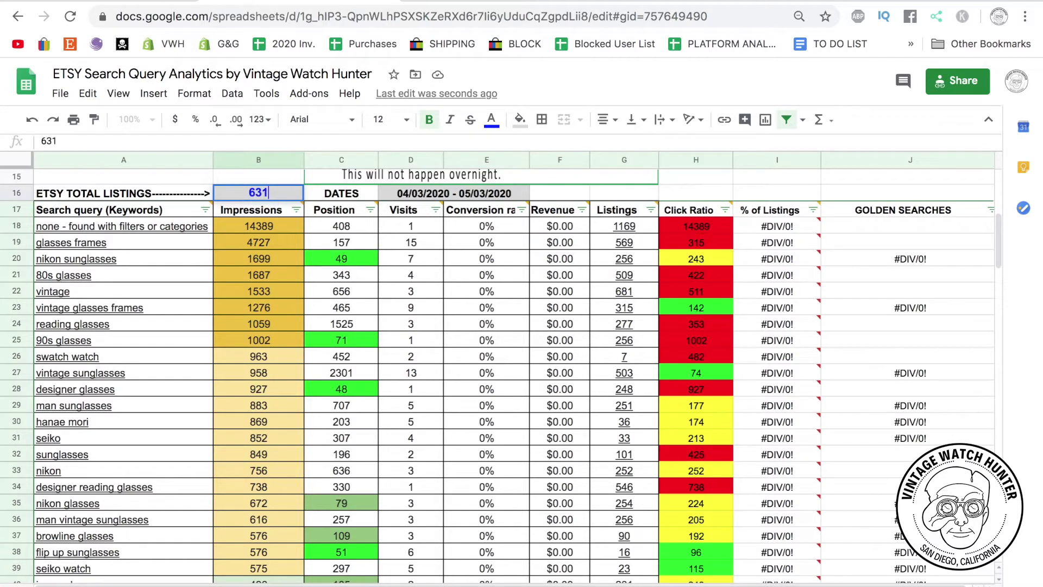
pyautogui.click(273, 240)
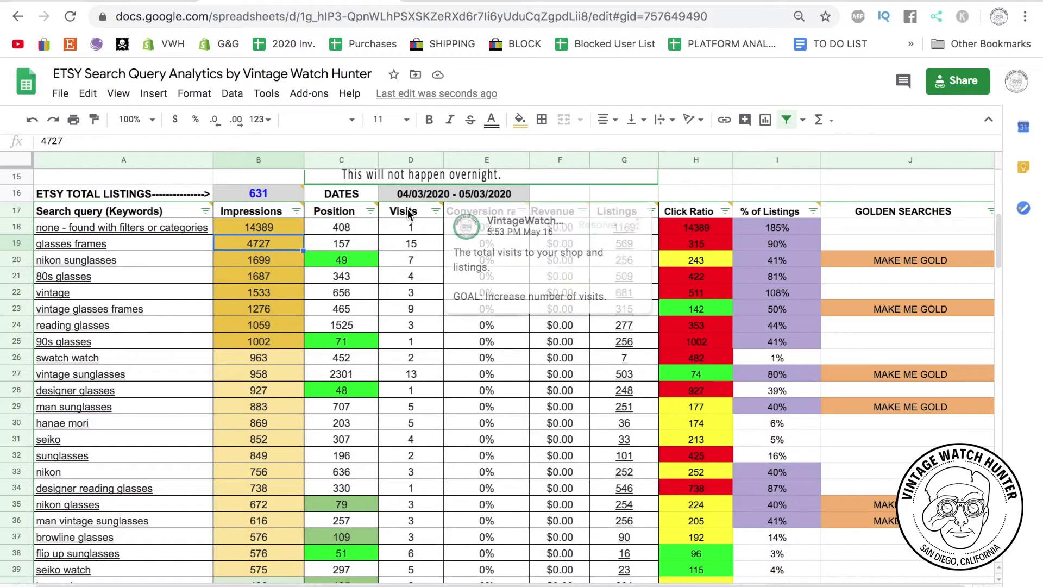
pyautogui.scroll(3, 428, 258)
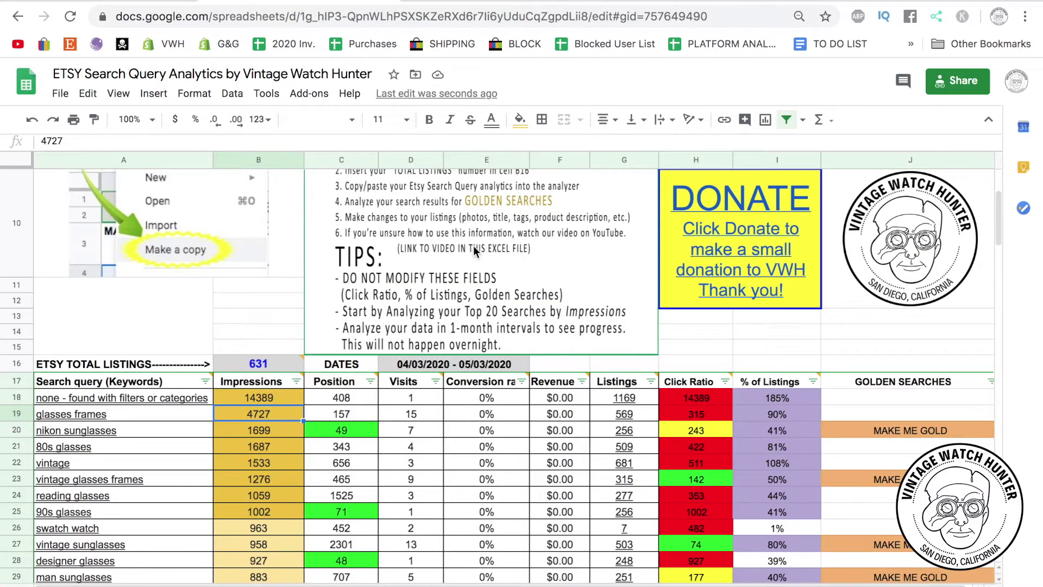
pyautogui.scroll(1, 464, 295)
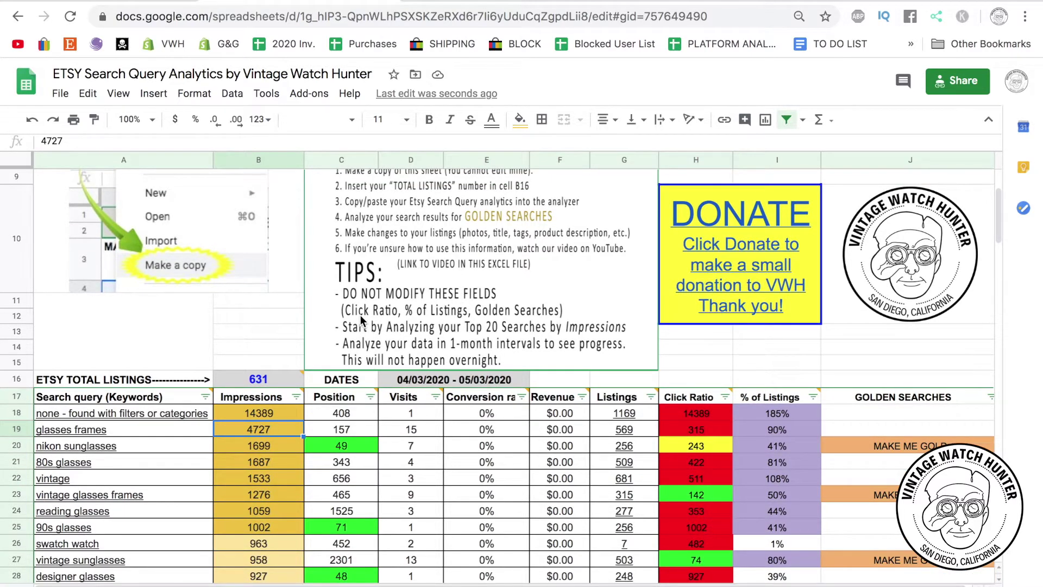
pyautogui.click(907, 412)
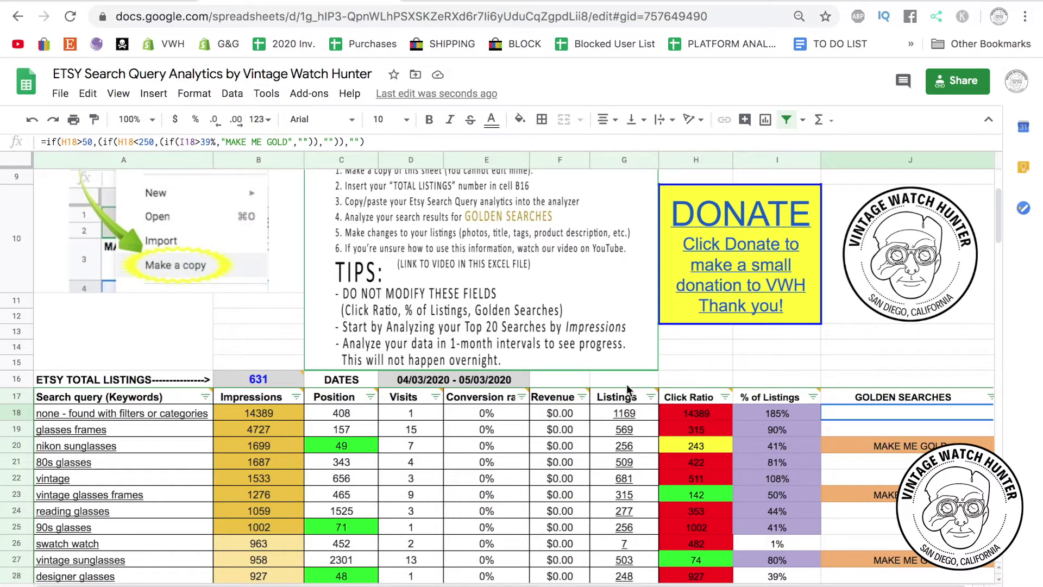
pyautogui.moveTo(712, 404)
pyautogui.scroll(-3, 543, 299)
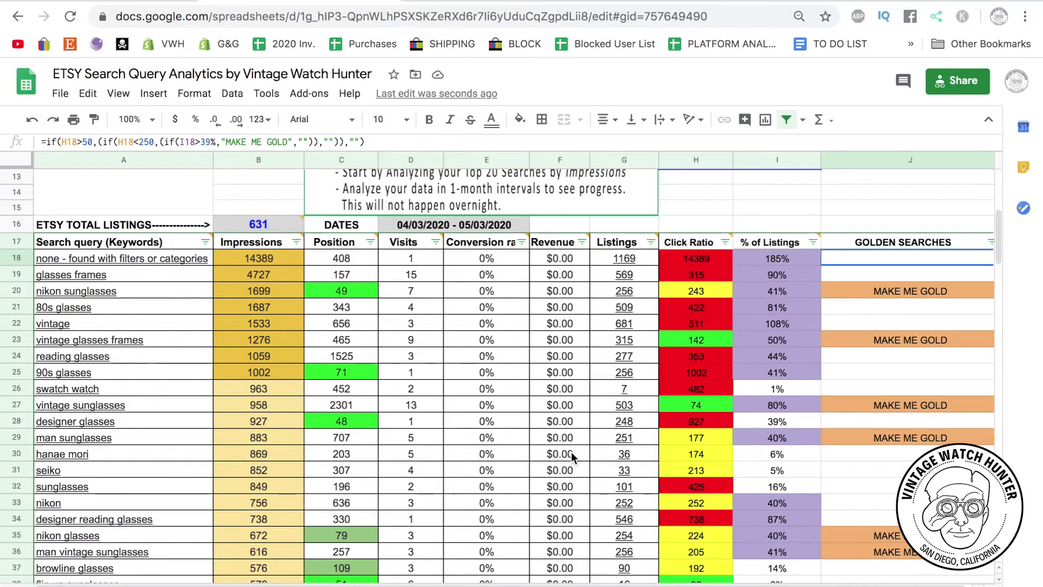
pyautogui.scroll(1, 598, 351)
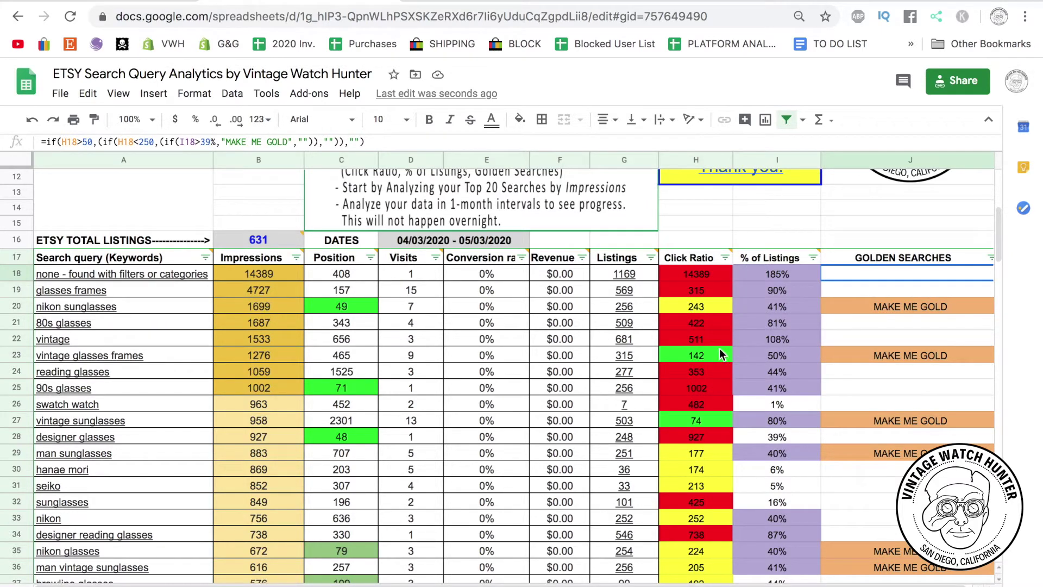
pyautogui.scroll(3, 356, 359)
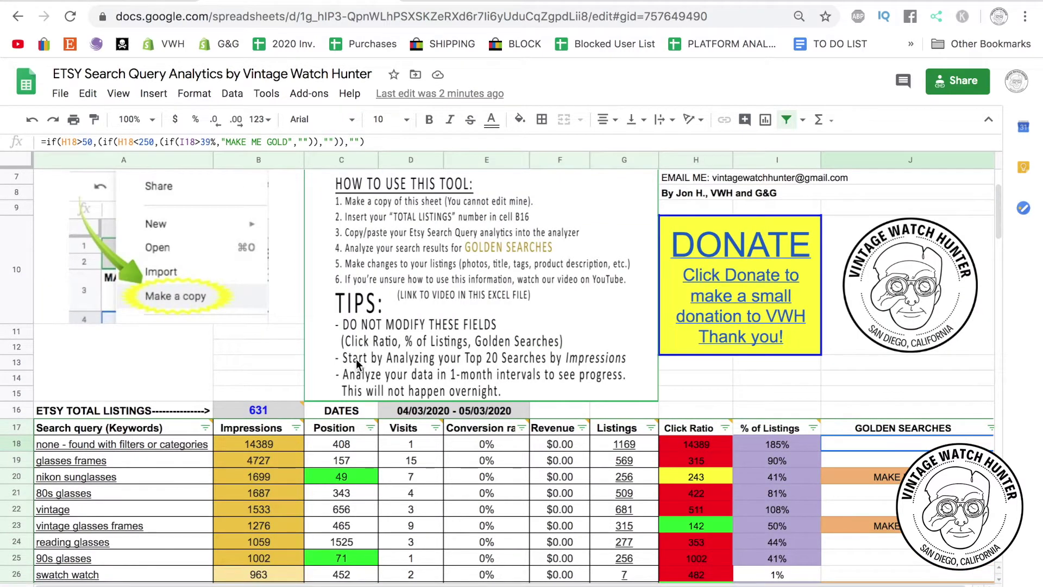
pyautogui.scroll(-2, 309, 375)
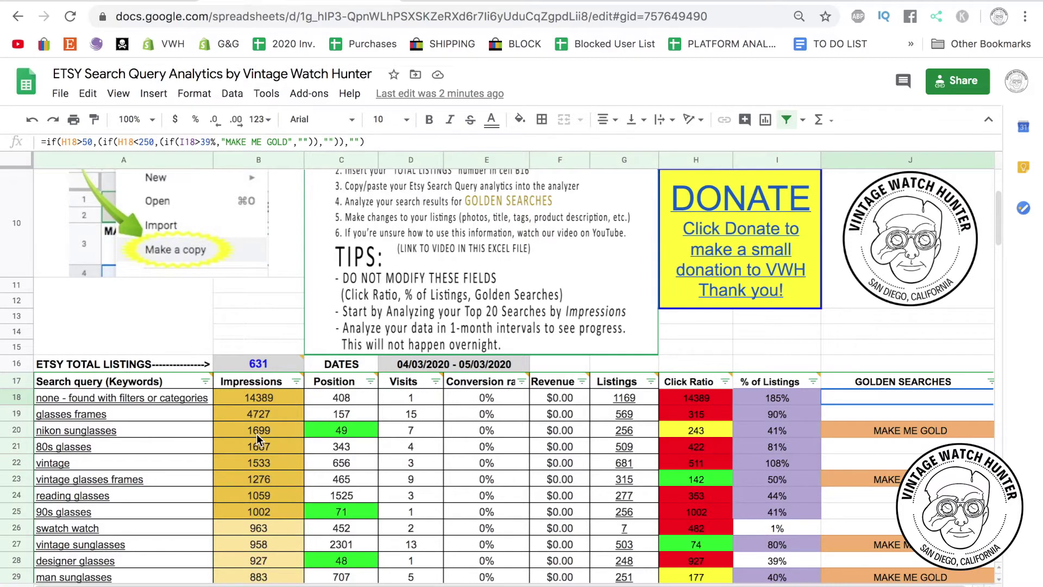
pyautogui.scroll(-2, 258, 437)
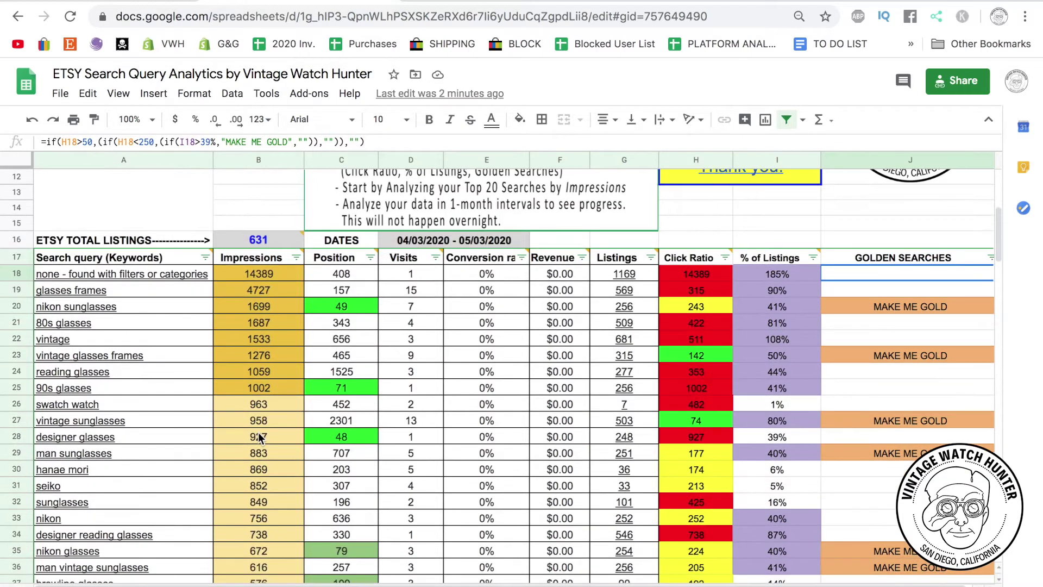
pyautogui.scroll(-1, 265, 429)
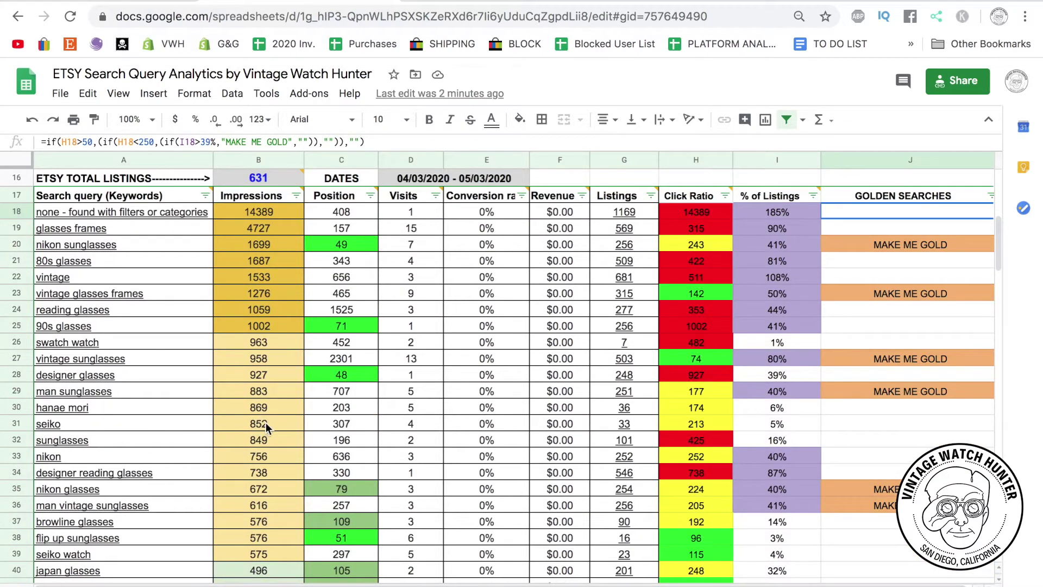
pyautogui.scroll(-2, 650, 378)
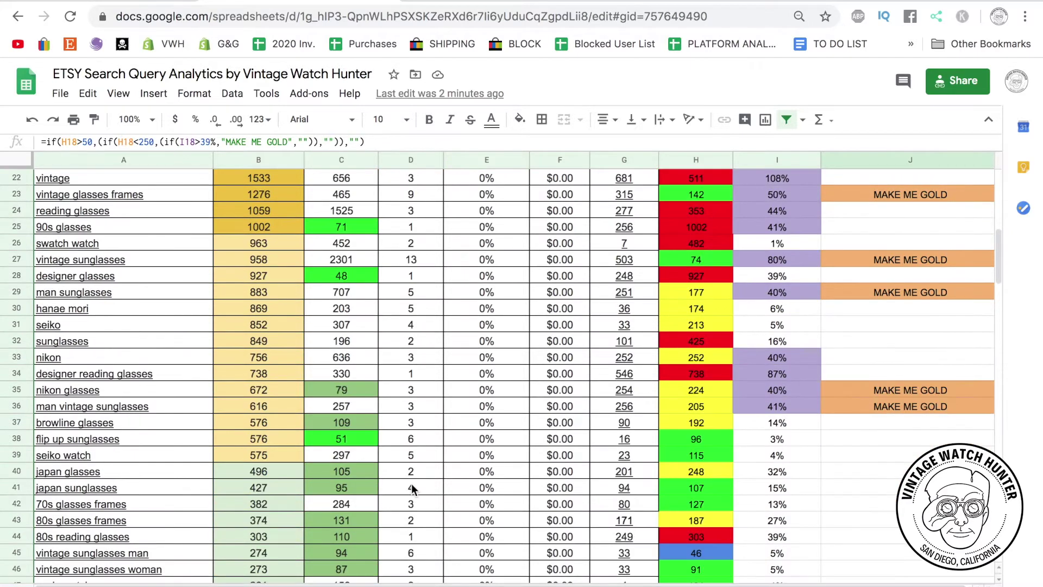
pyautogui.scroll(-5, 412, 487)
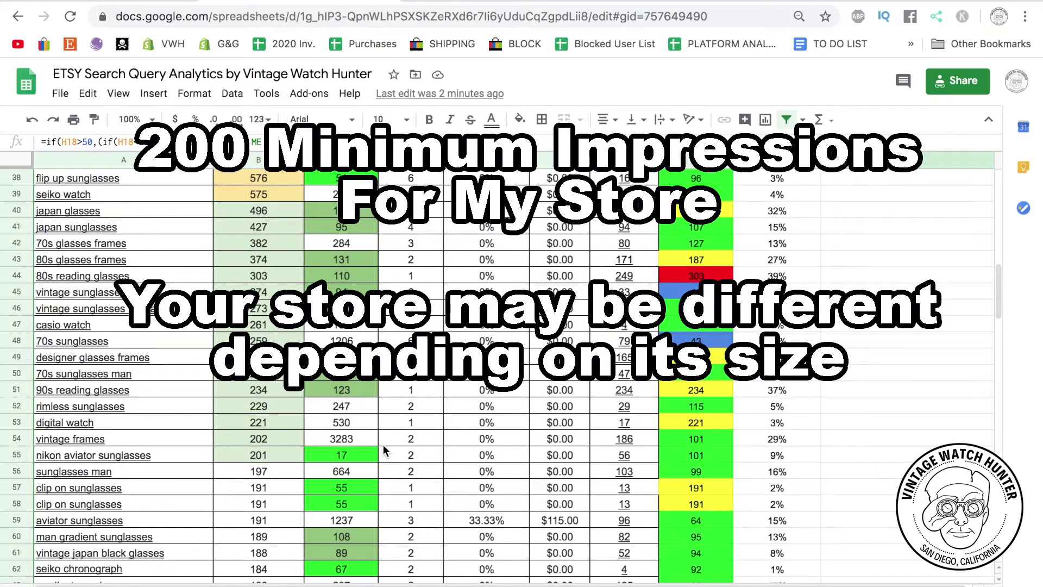
pyautogui.scroll(7, 383, 445)
pyautogui.scroll(4, 383, 444)
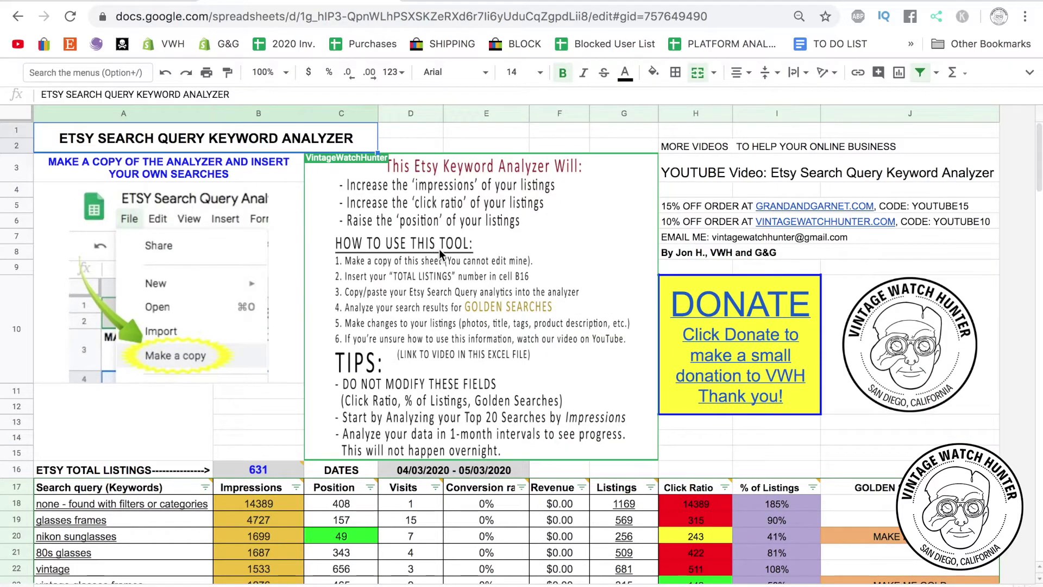
# - Show the A17 Search query (Keywords) note defining it as the term typed into Etsy
pyautogui.scroll(-2, 438, 249)
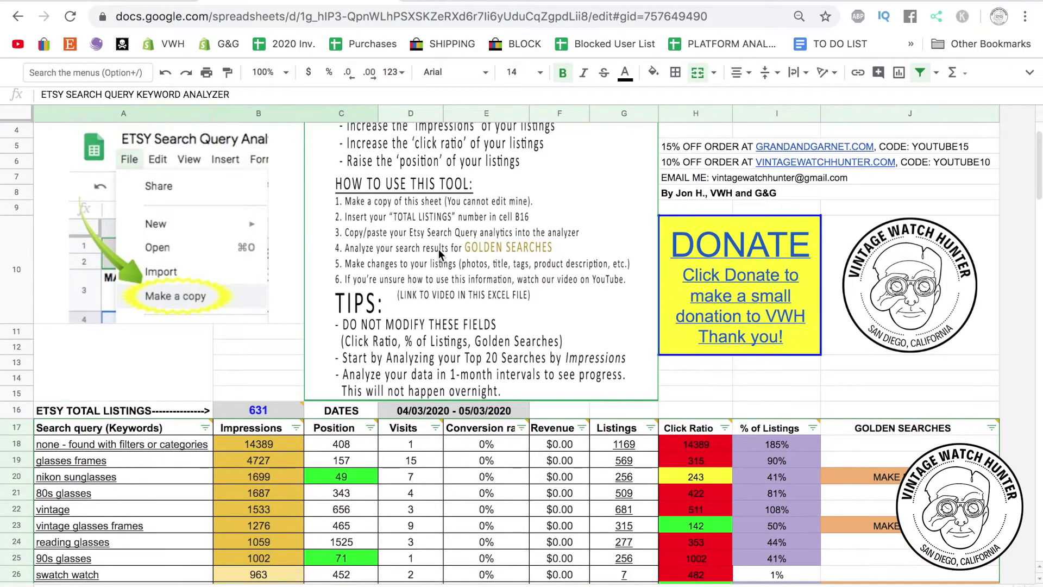
pyautogui.scroll(-8, 439, 249)
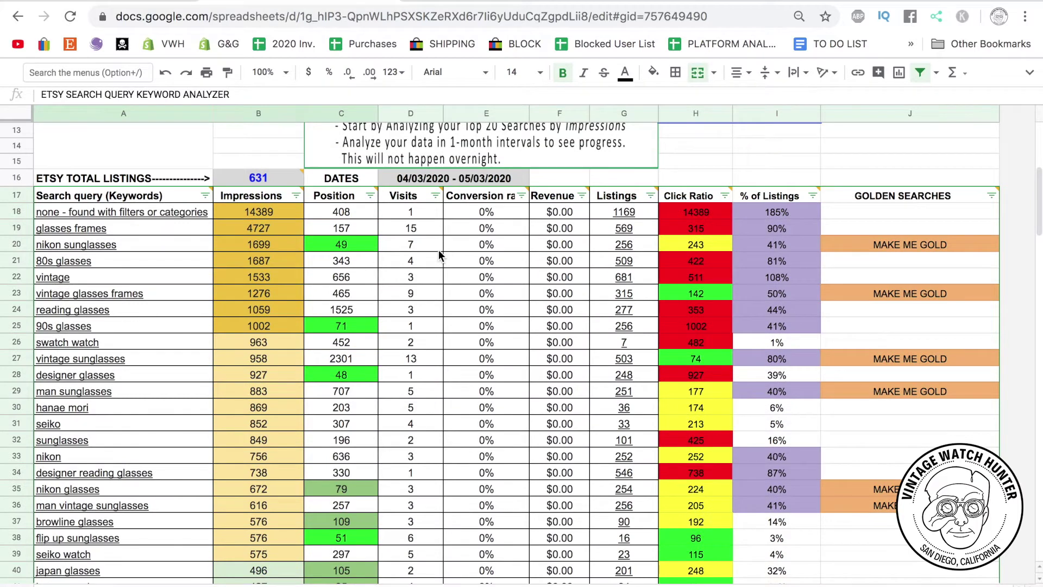
pyautogui.scroll(-1, 438, 253)
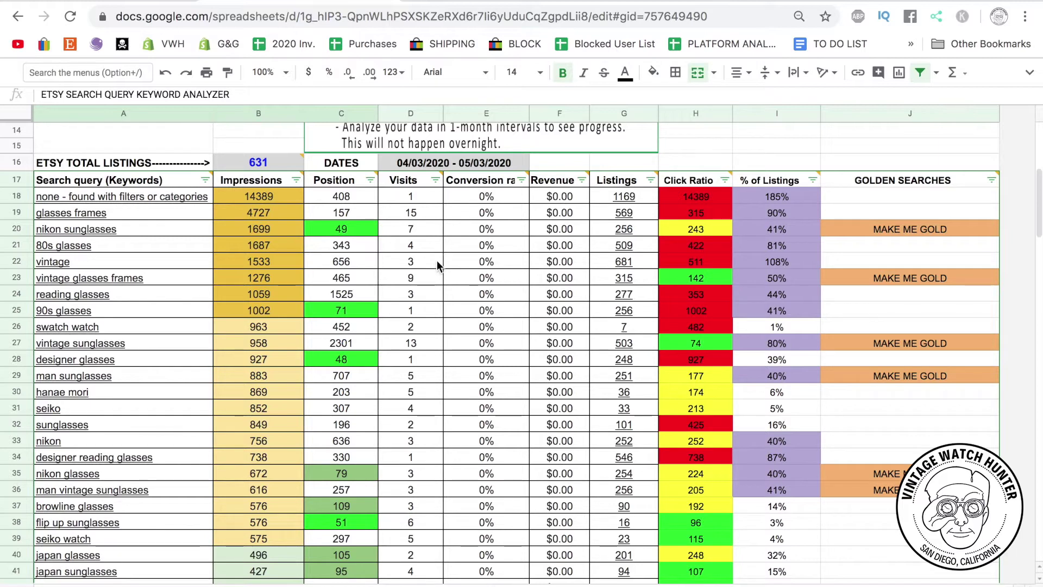
pyautogui.scroll(-2, 435, 260)
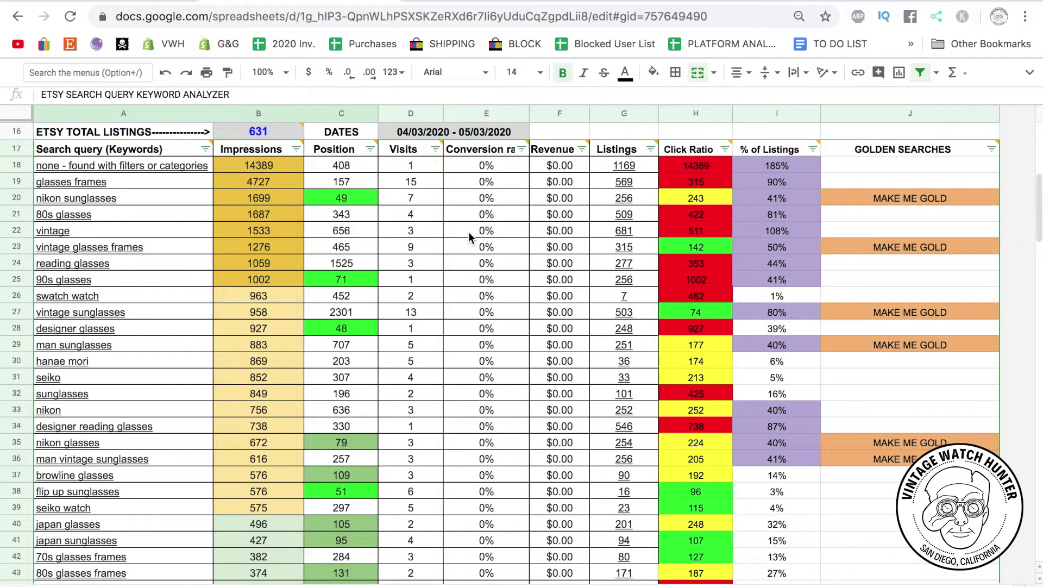
pyautogui.moveTo(50, 149)
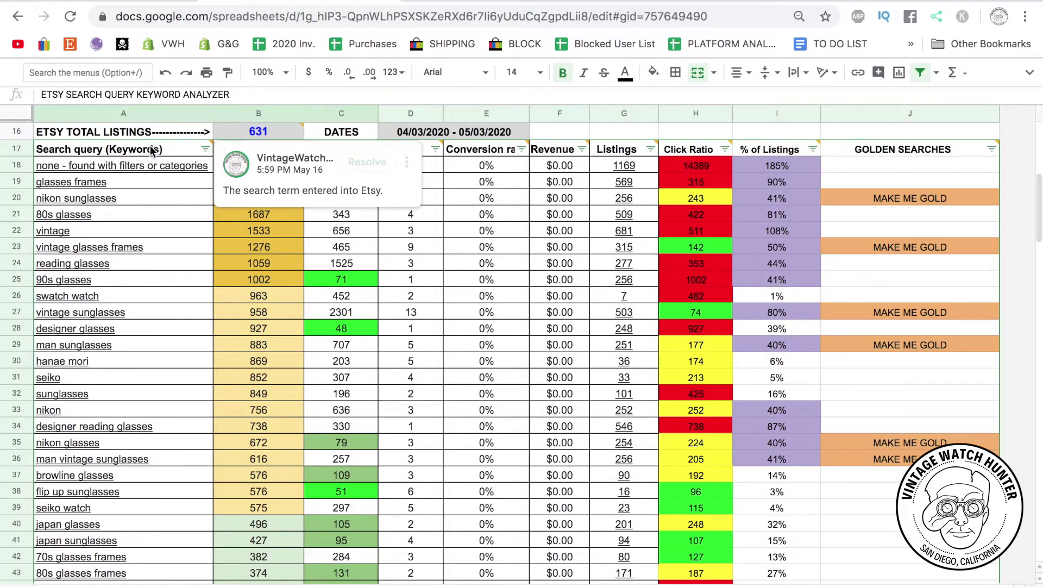
# - Read the Impressions, Position and Visits header notes, then select the whole column D (Visits)
pyautogui.moveTo(244, 148)
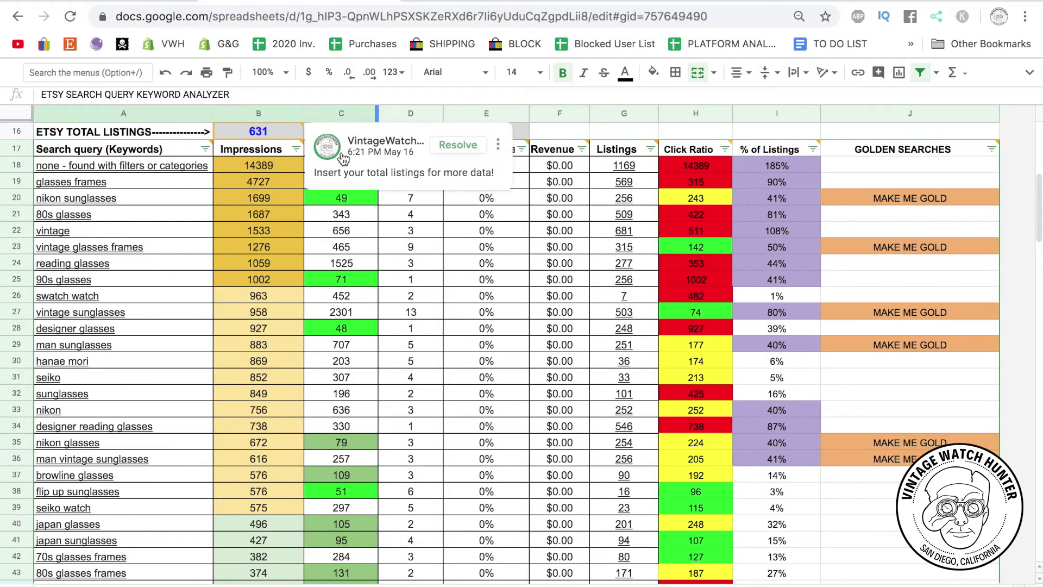
pyautogui.moveTo(335, 151)
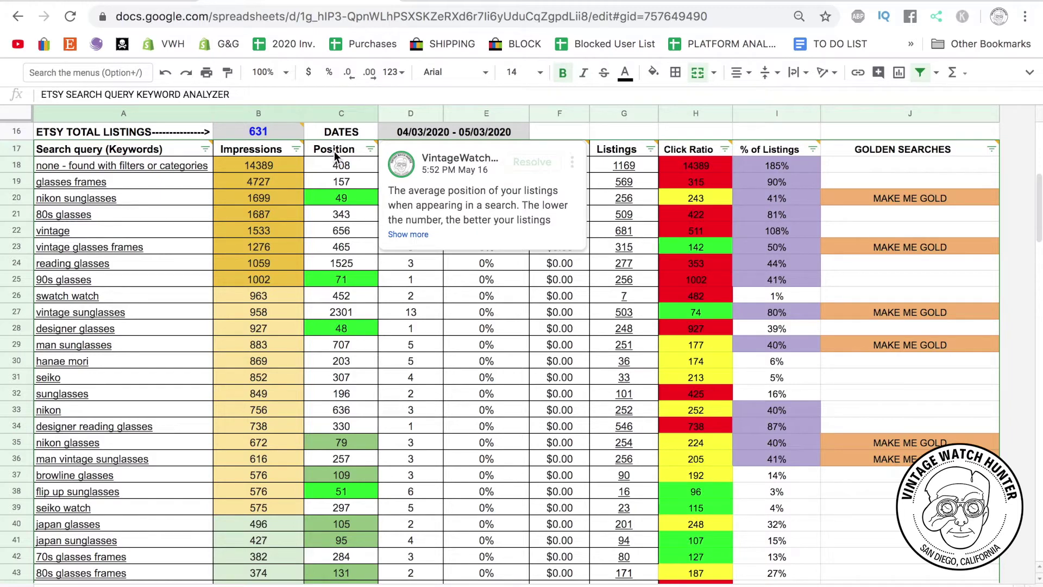
pyautogui.moveTo(400, 145)
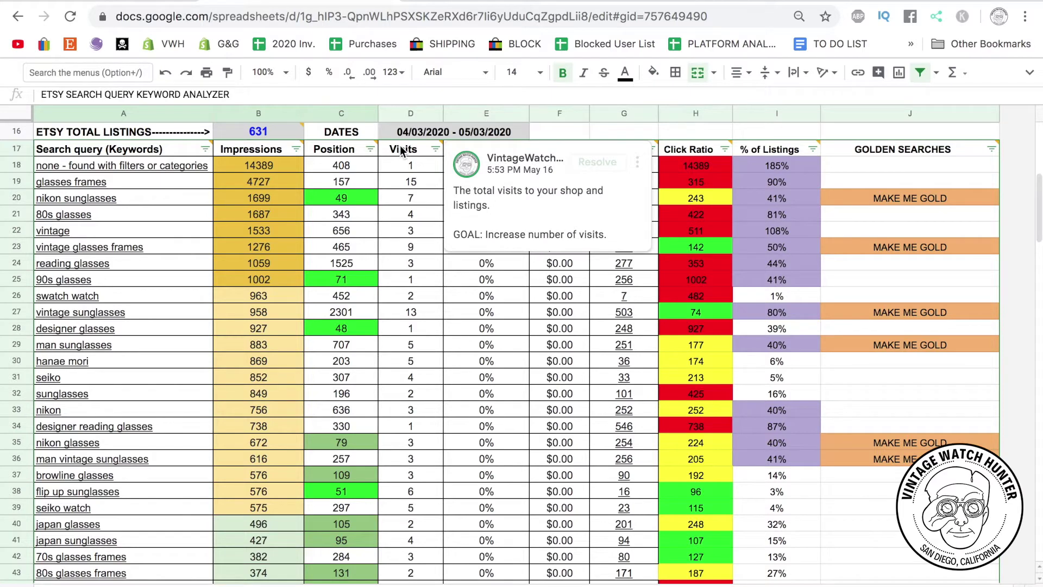
pyautogui.click(395, 115)
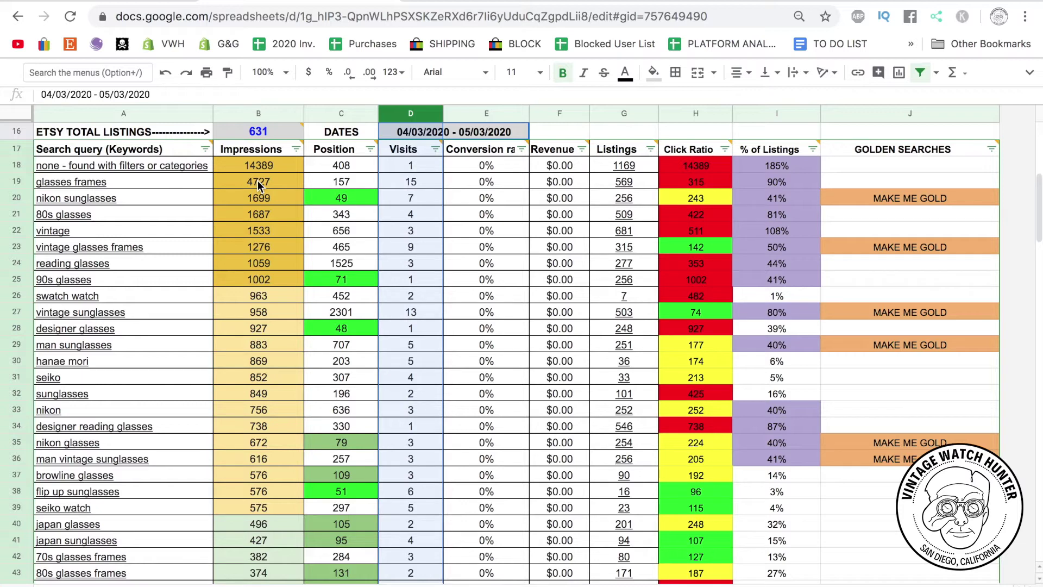
# - Point out the 15 visits in D19, show the Conversion rate note, and select column E
pyautogui.click(419, 180)
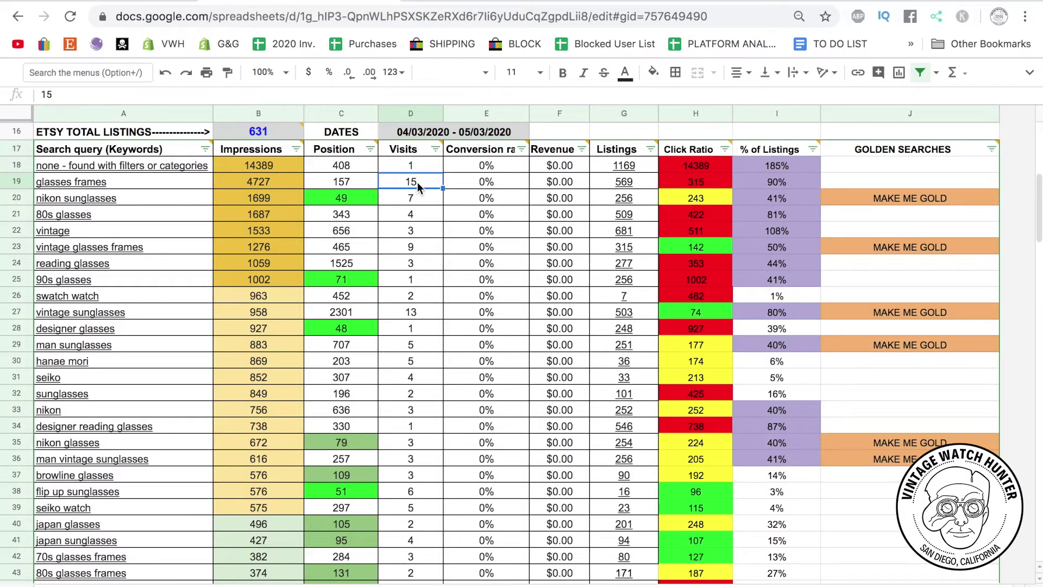
pyautogui.moveTo(468, 149)
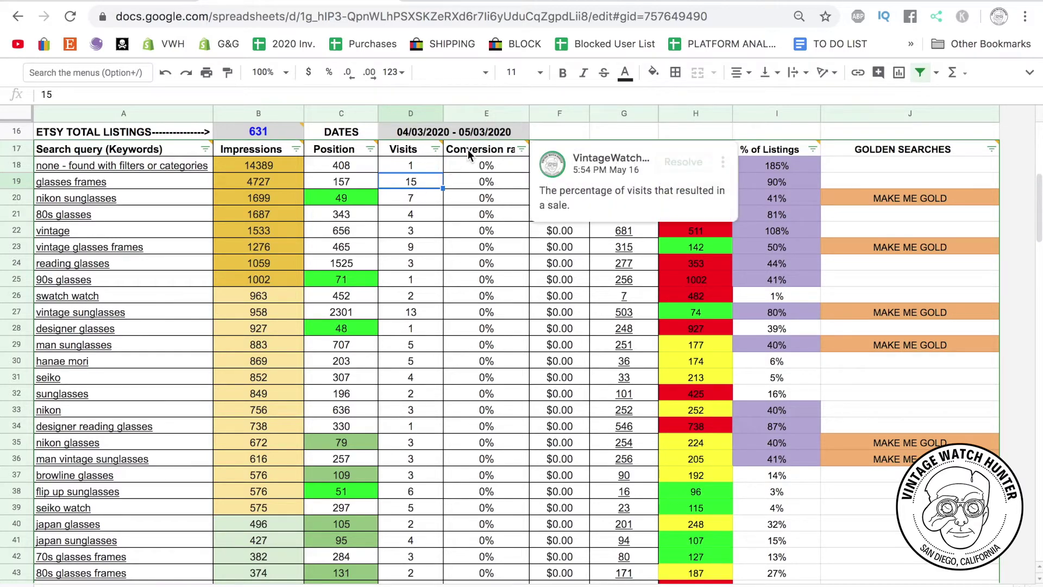
pyautogui.click(476, 113)
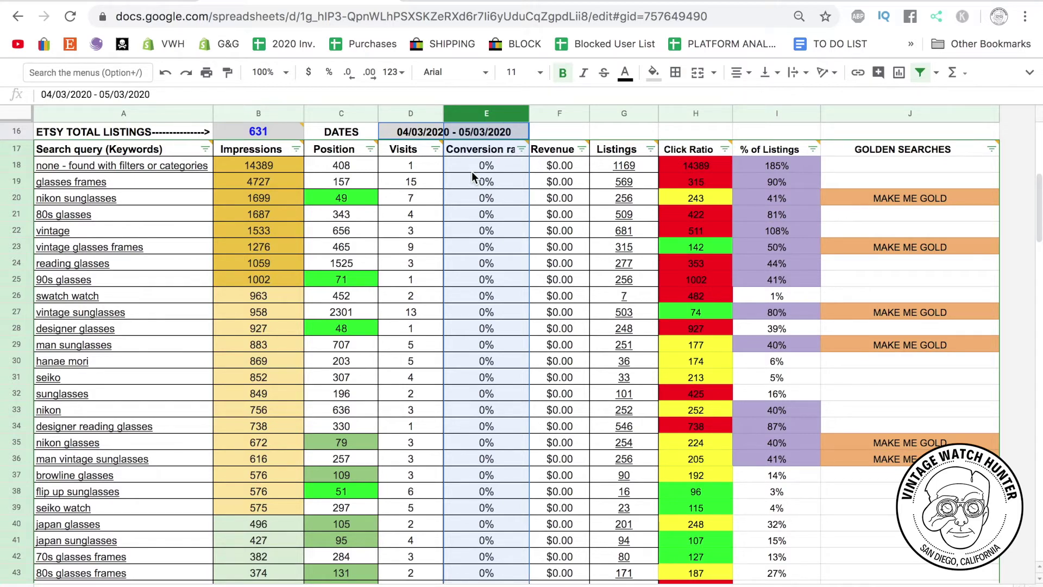
# - Select the Revenue column F, then column G, and show the Listings note
pyautogui.click(545, 109)
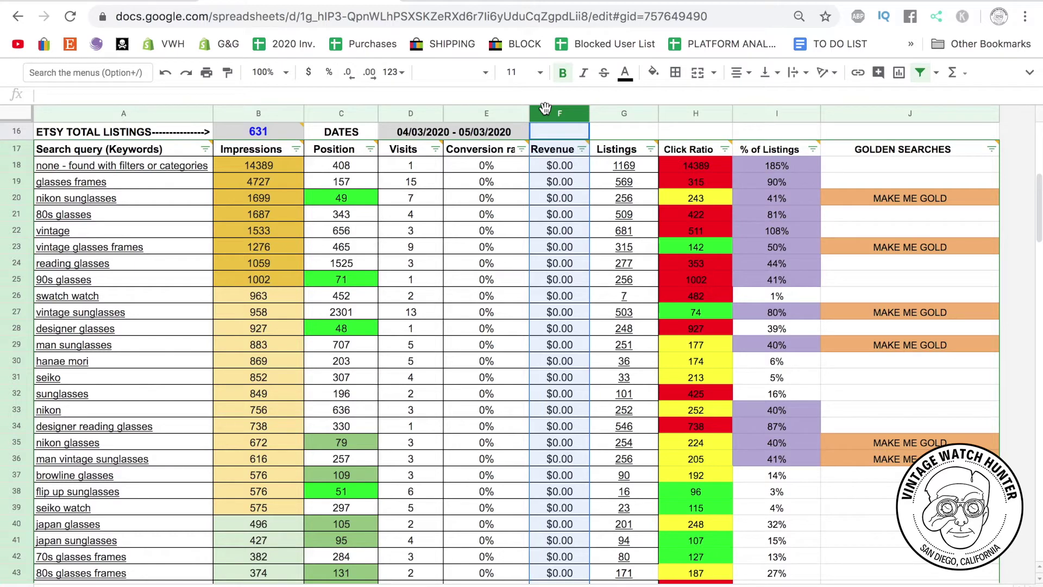
pyautogui.click(604, 109)
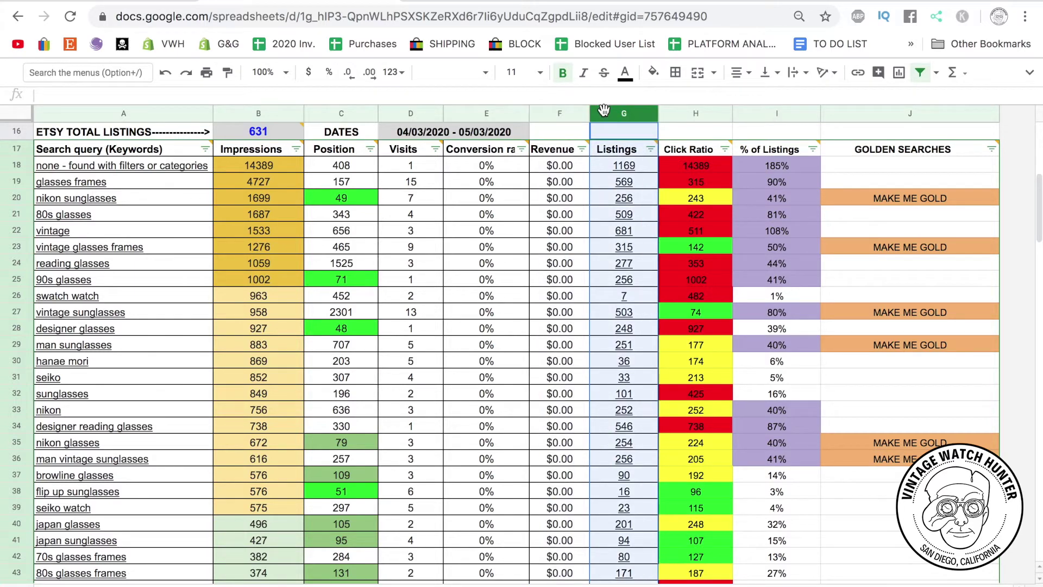
pyautogui.moveTo(631, 150)
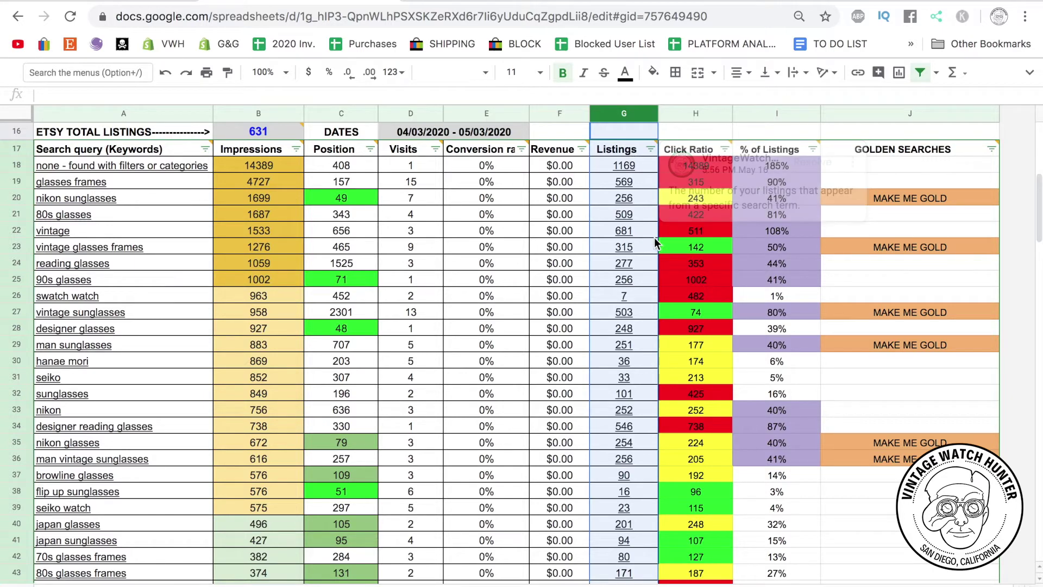
# - Select column H (Click Ratio) and reveal the Etsy link behind a listing count in G20
pyautogui.click(673, 107)
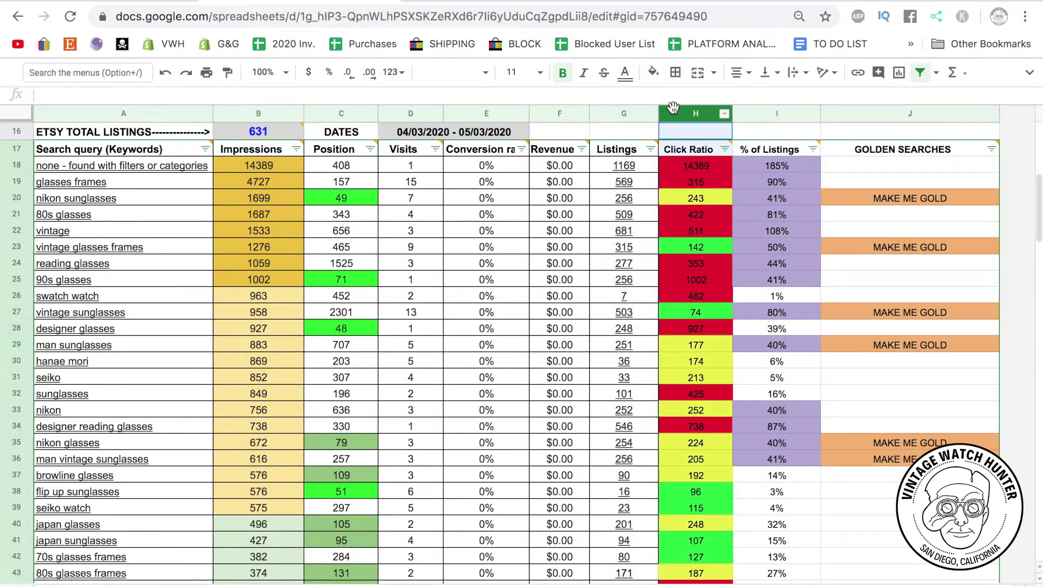
pyautogui.moveTo(630, 198)
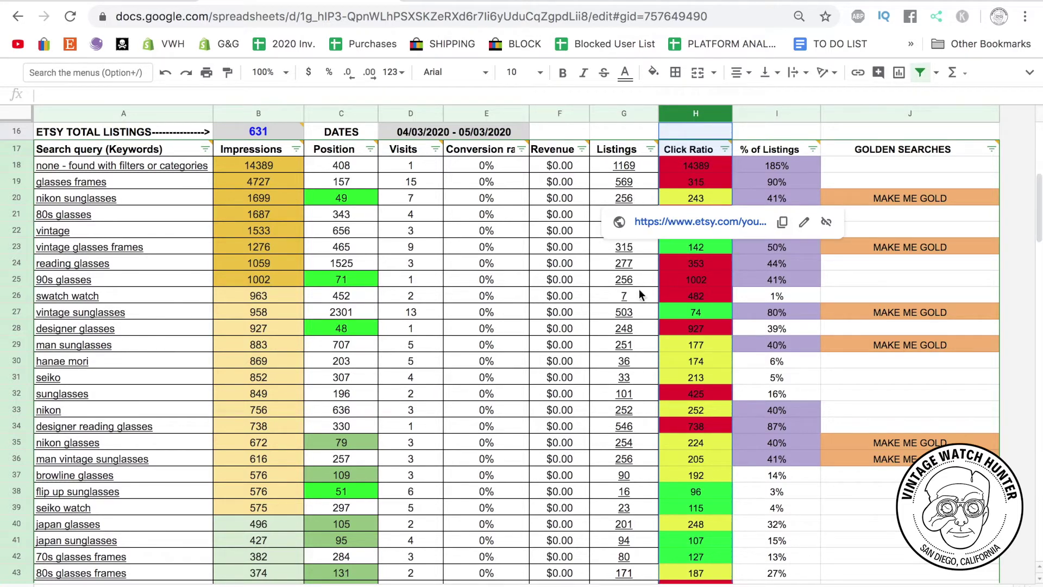
# - Point out the reading glasses conversion rate in E24, then select the whole 90s glasses row 25
pyautogui.click(492, 267)
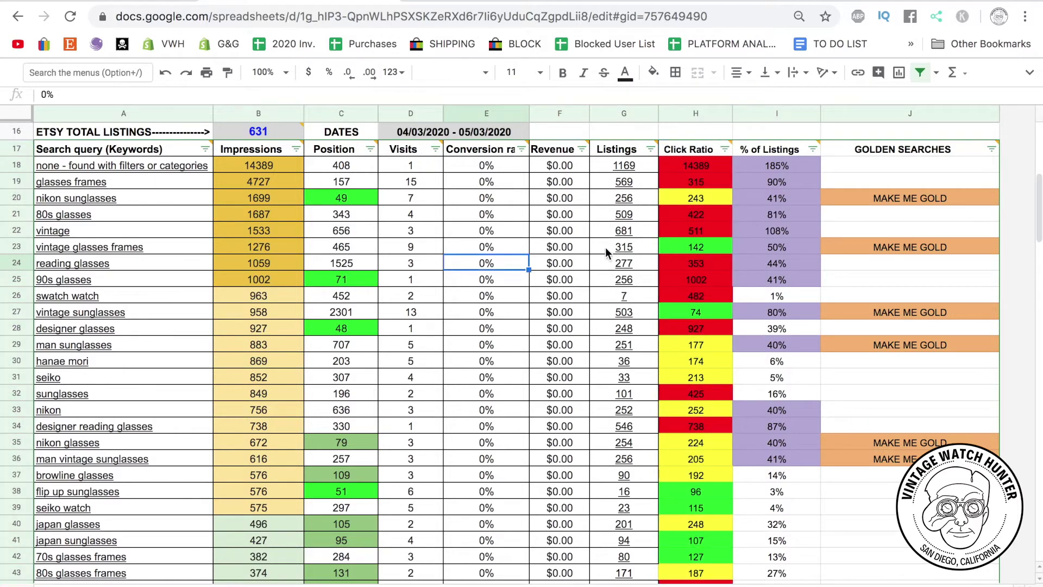
pyautogui.moveTo(604, 246)
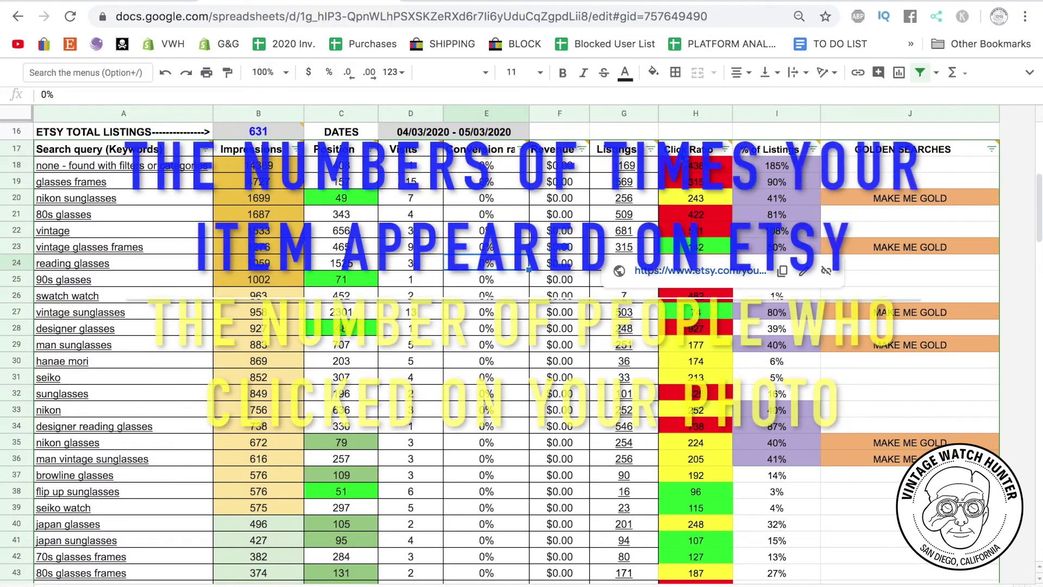
pyautogui.moveTo(695, 148)
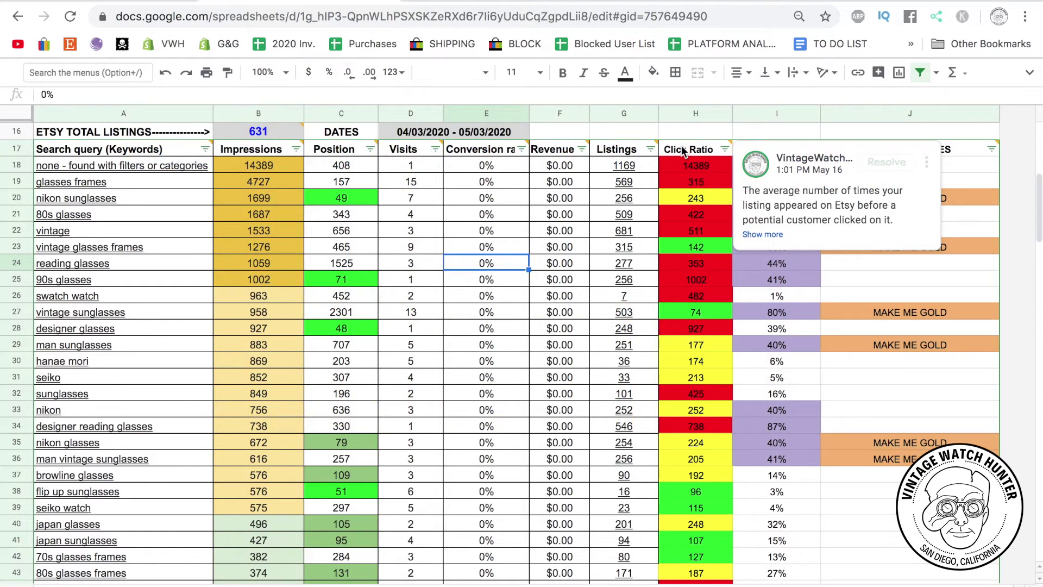
pyautogui.click(15, 279)
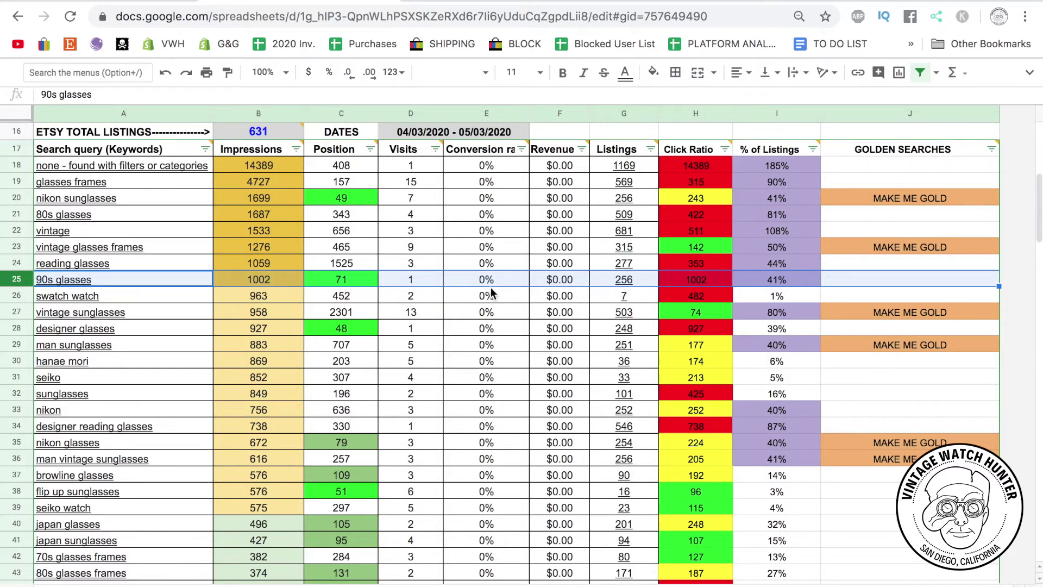
pyautogui.moveTo(718, 281)
pyautogui.click(325, 248)
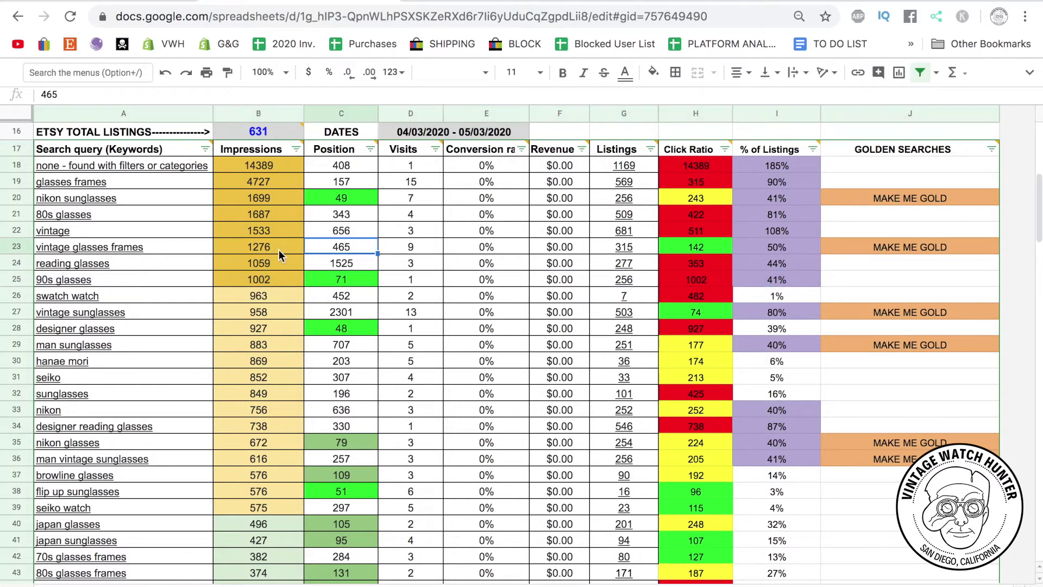
pyautogui.moveTo(106, 246)
pyautogui.click(428, 249)
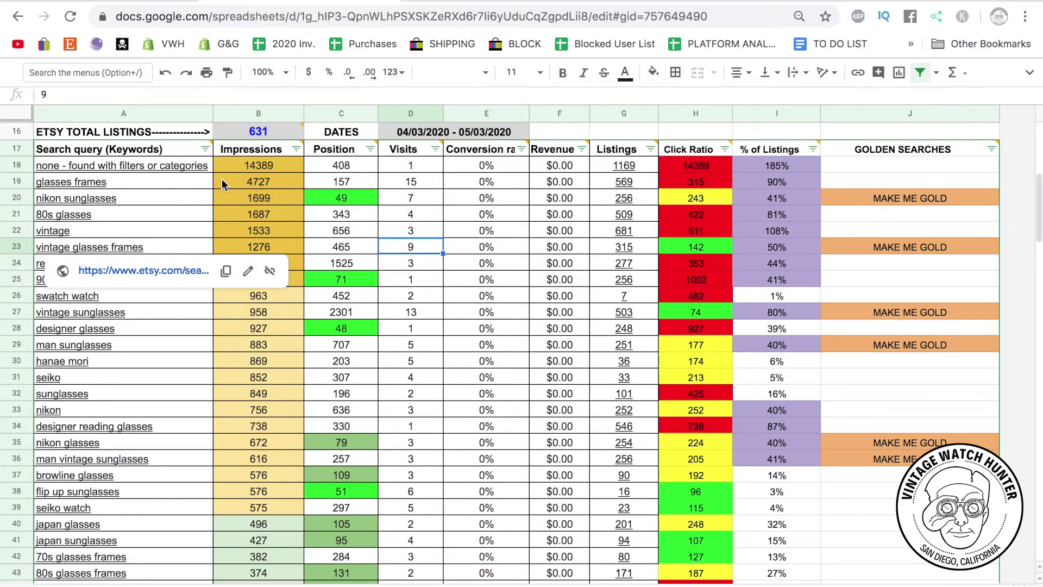
pyautogui.click(418, 296)
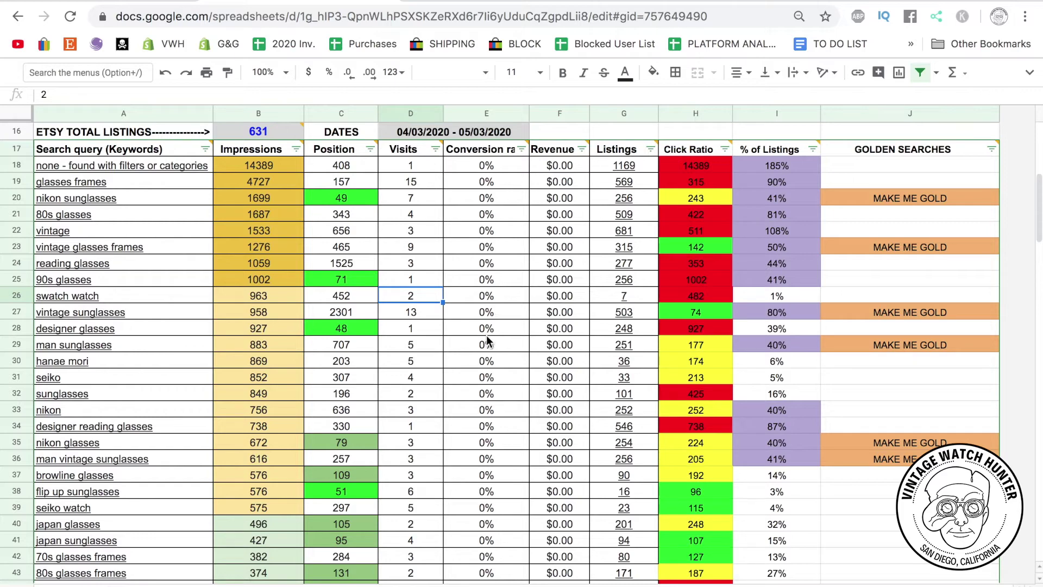
# - Scroll down to about row 77 to show low-impression searches such as 1980s aviator
pyautogui.scroll(-5, 487, 337)
pyautogui.scroll(-1, 487, 344)
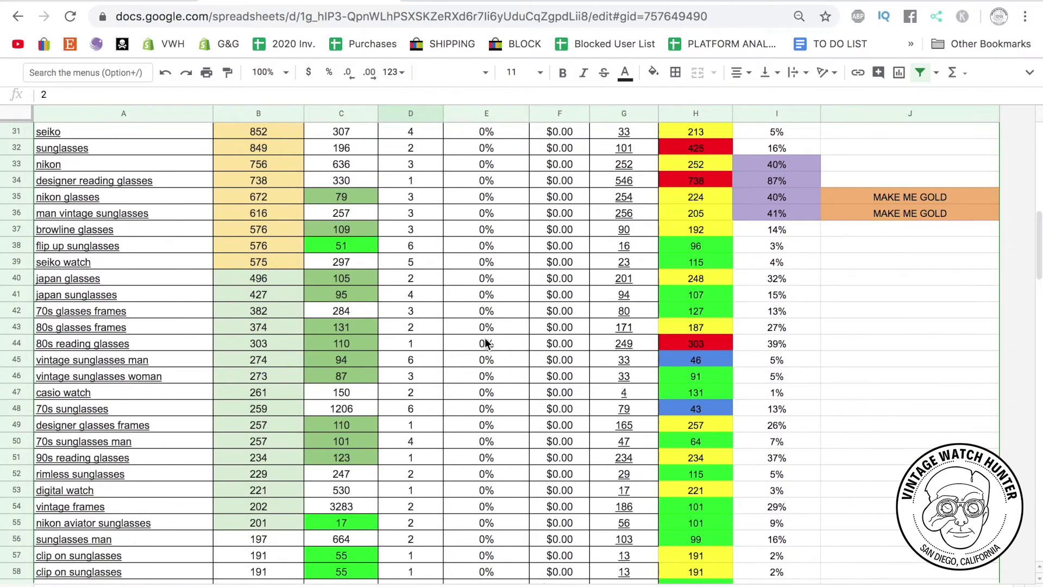
pyautogui.scroll(-10, 488, 344)
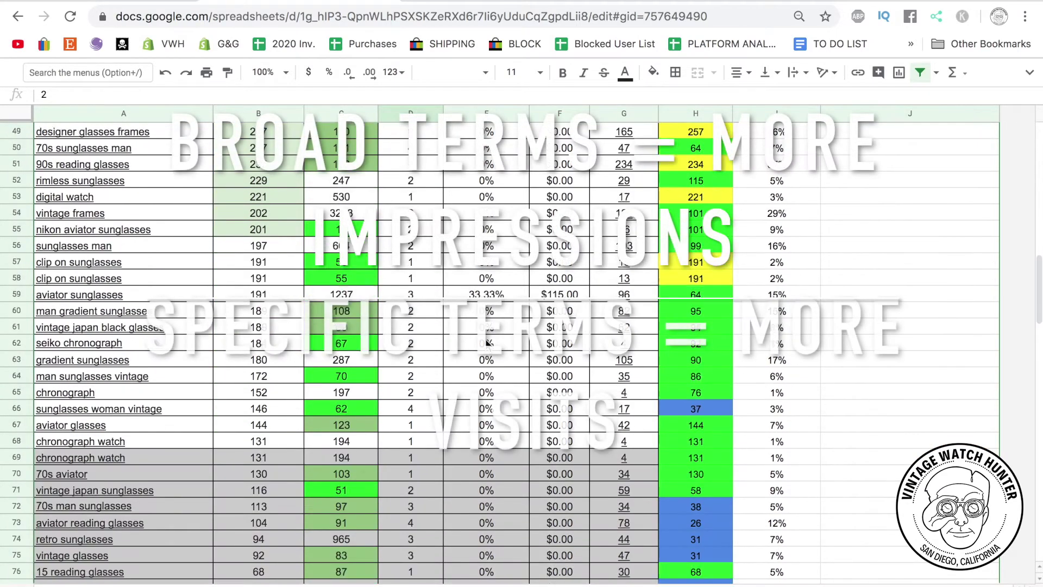
pyautogui.scroll(-8, 488, 341)
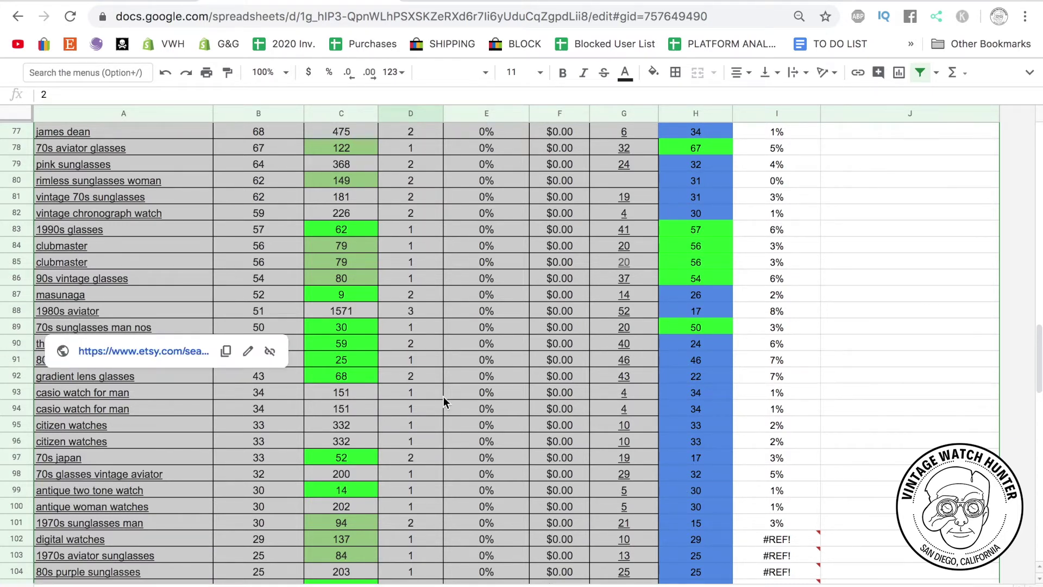
pyautogui.click(554, 339)
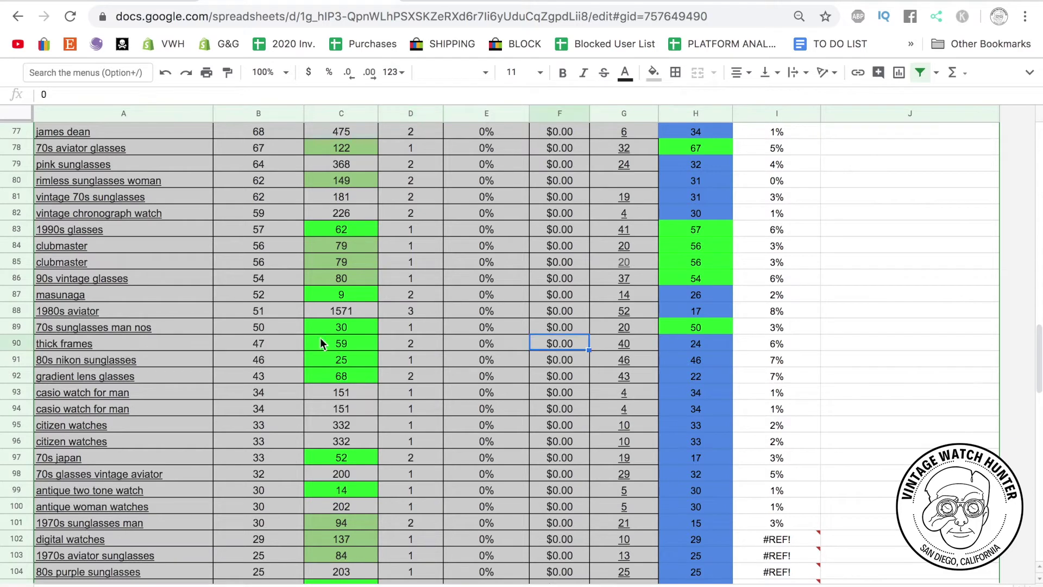
pyautogui.click(282, 347)
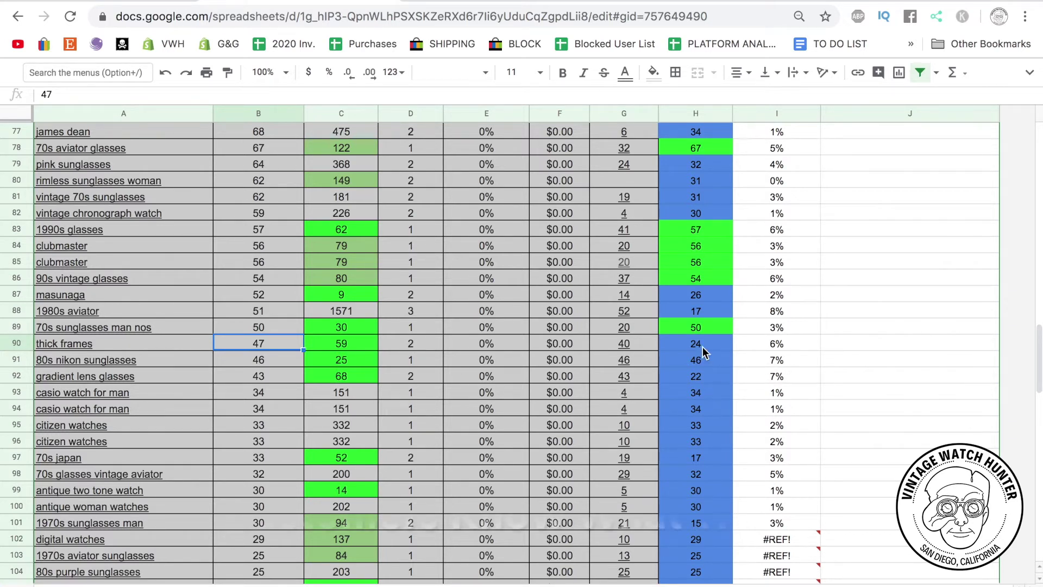
pyautogui.click(718, 351)
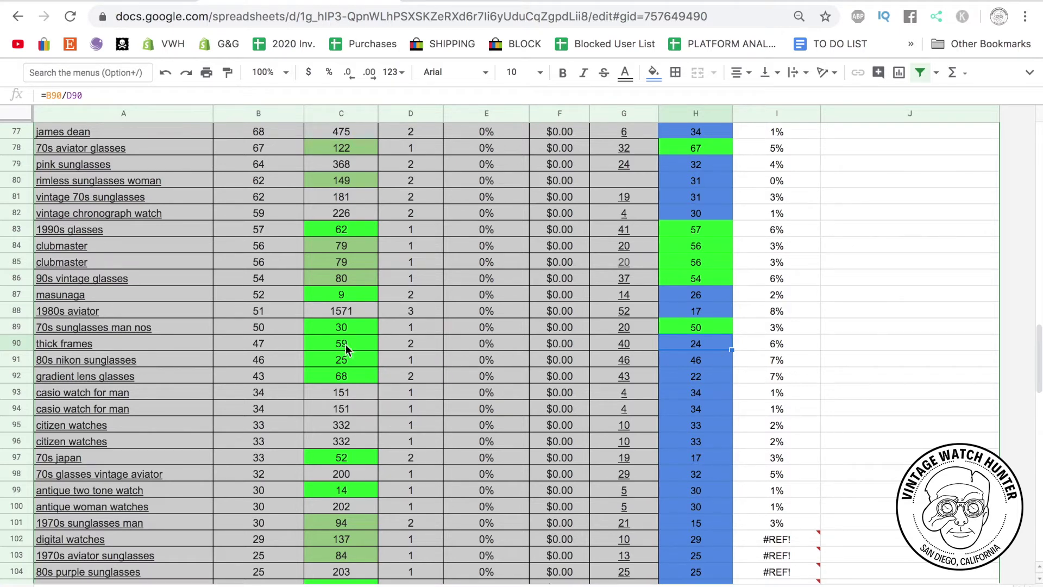
pyautogui.moveTo(80, 346)
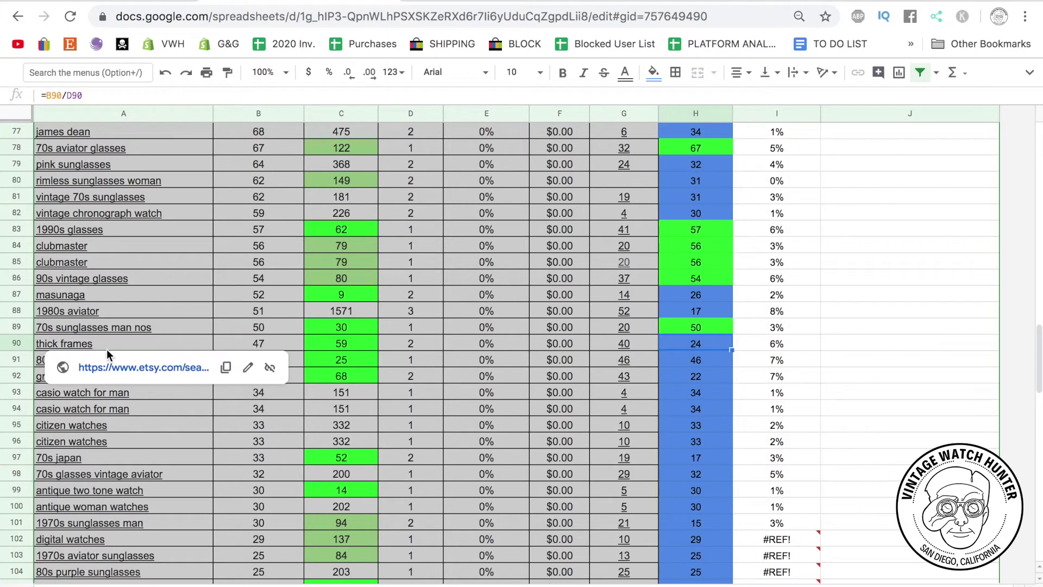
pyautogui.scroll(-3, 515, 453)
pyautogui.scroll(-3, 517, 453)
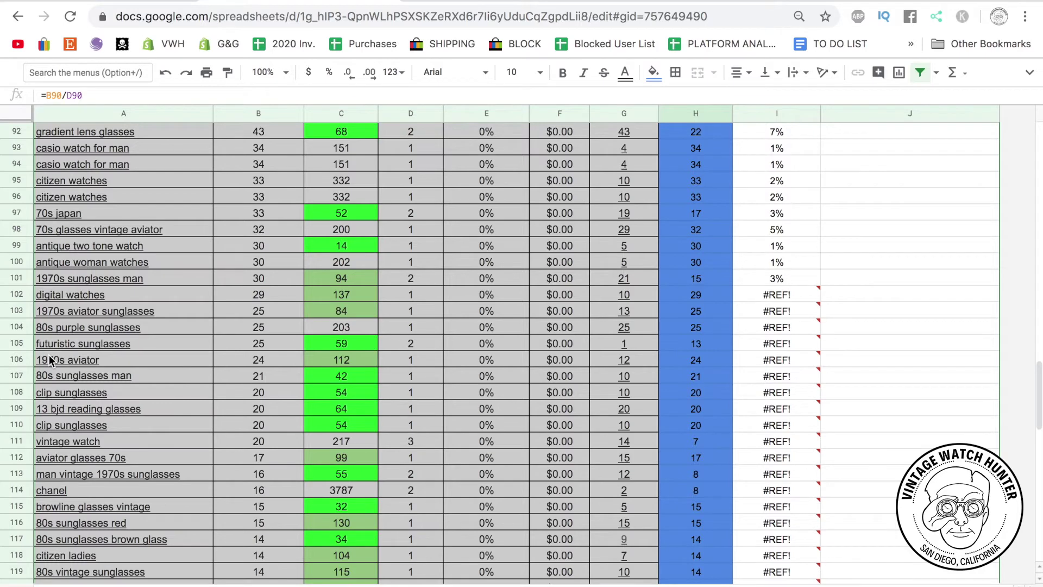
pyautogui.moveTo(49, 358)
pyautogui.moveTo(763, 374)
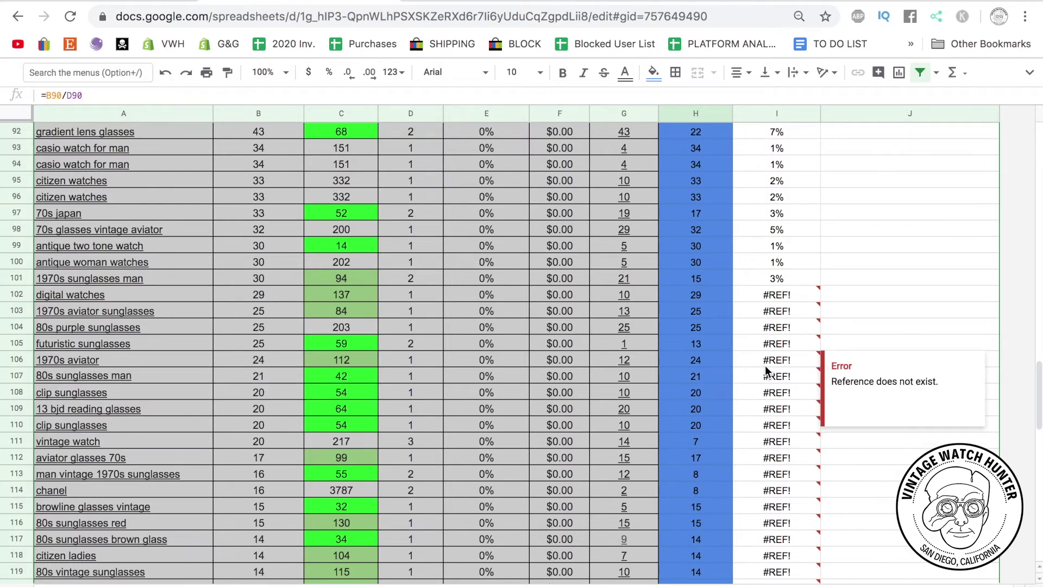
pyautogui.scroll(3, 766, 365)
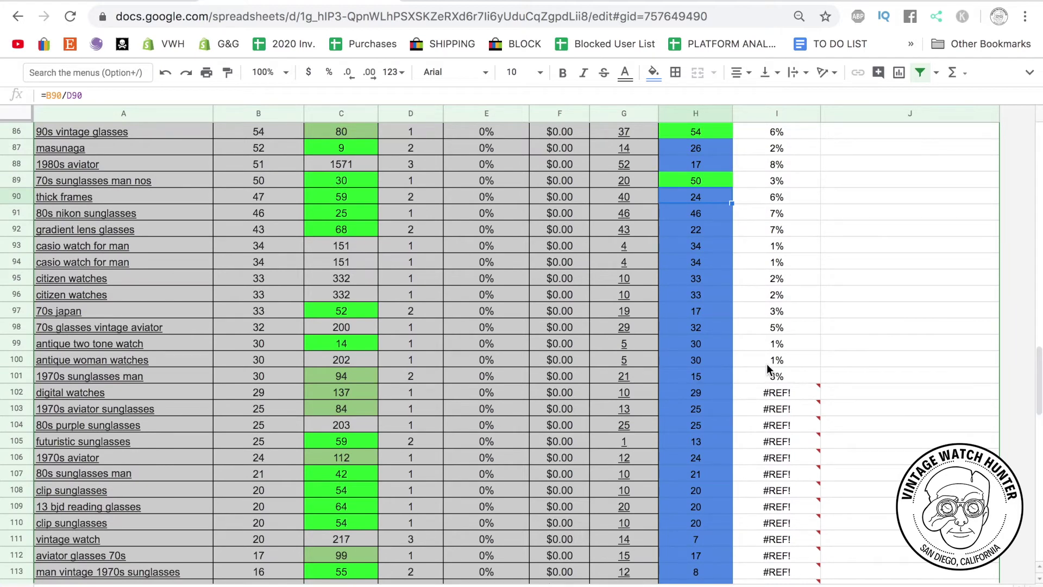
pyautogui.scroll(2, 767, 364)
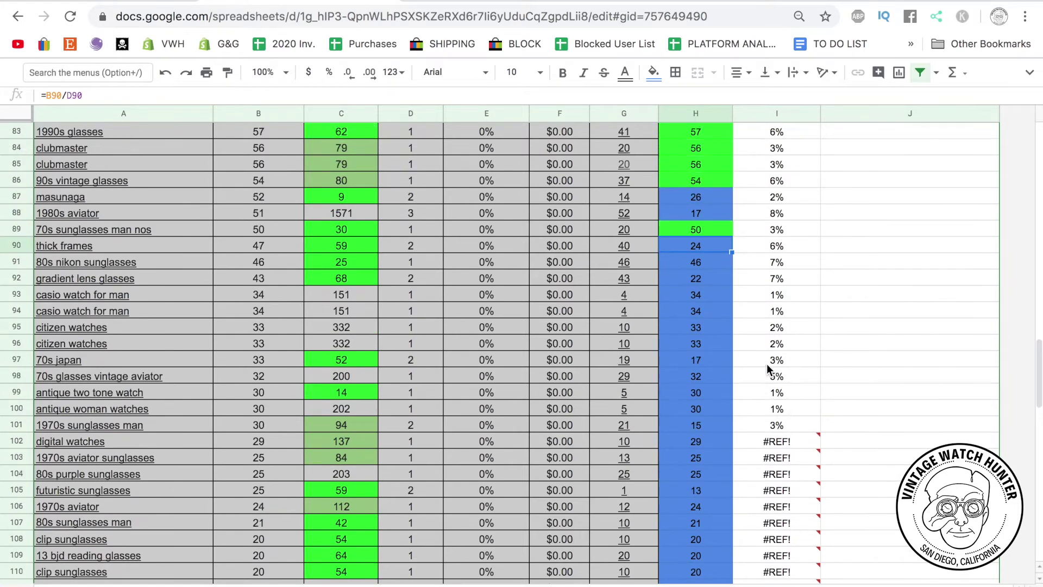
pyautogui.scroll(7, 707, 344)
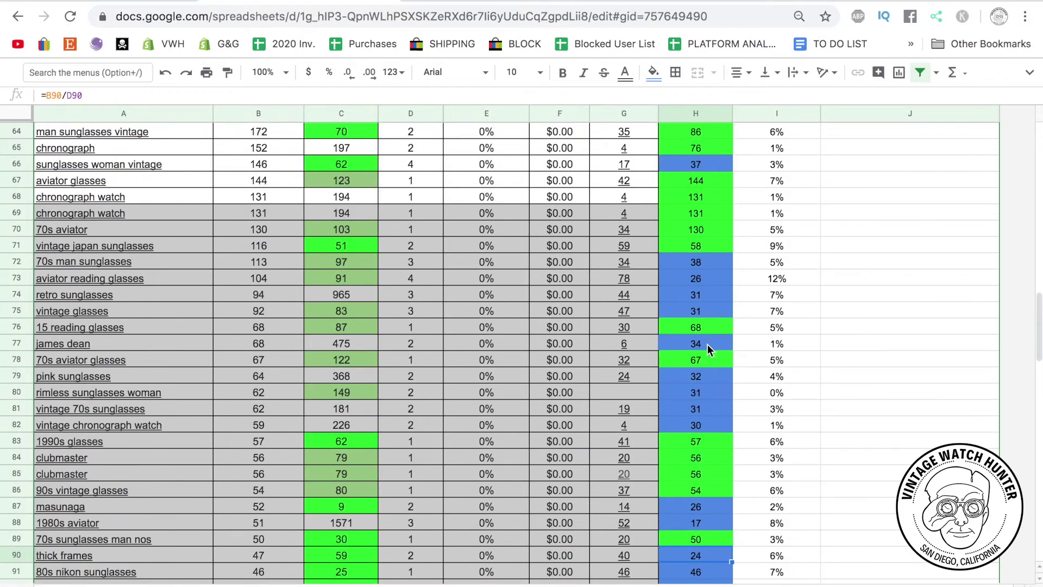
pyautogui.scroll(6, 707, 344)
pyautogui.scroll(3, 709, 342)
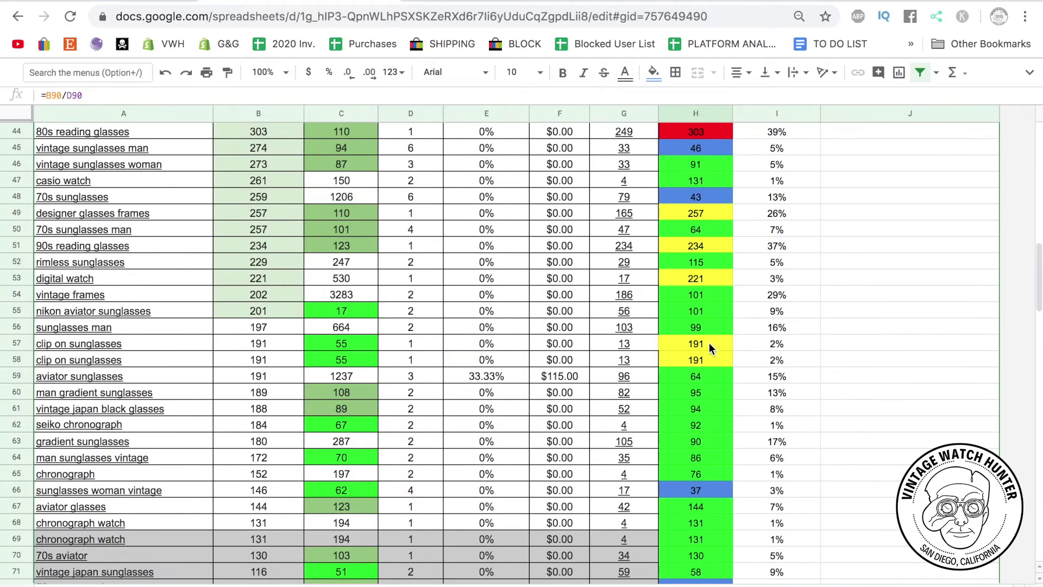
pyautogui.scroll(3, 702, 357)
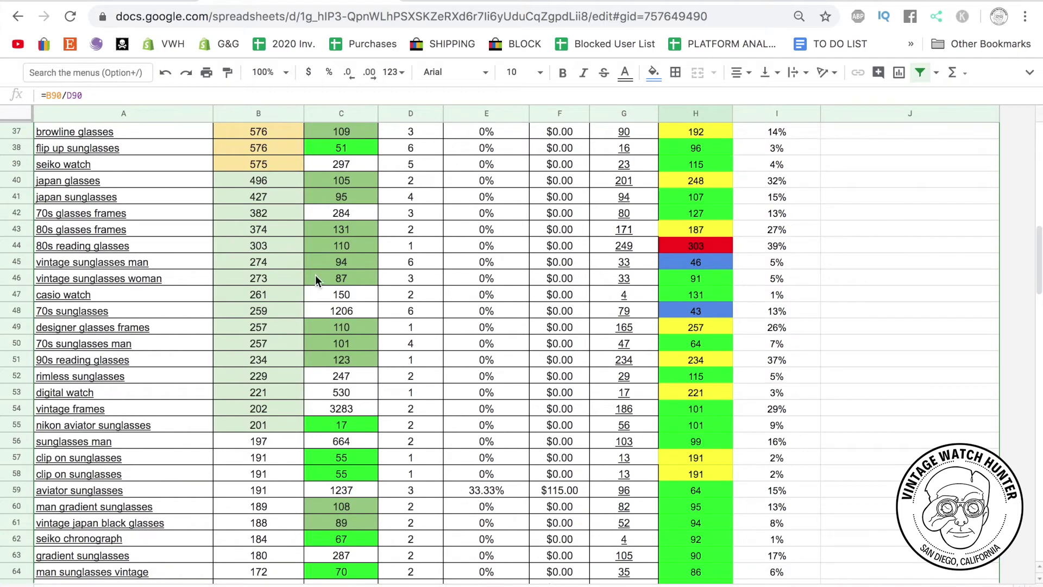
pyautogui.scroll(4, 326, 334)
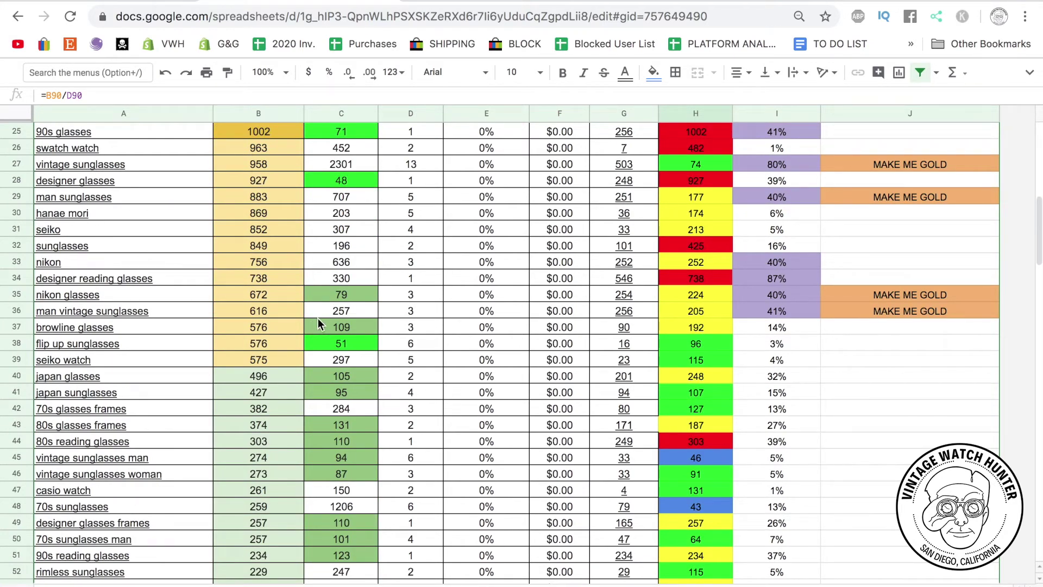
pyautogui.scroll(-2, 320, 326)
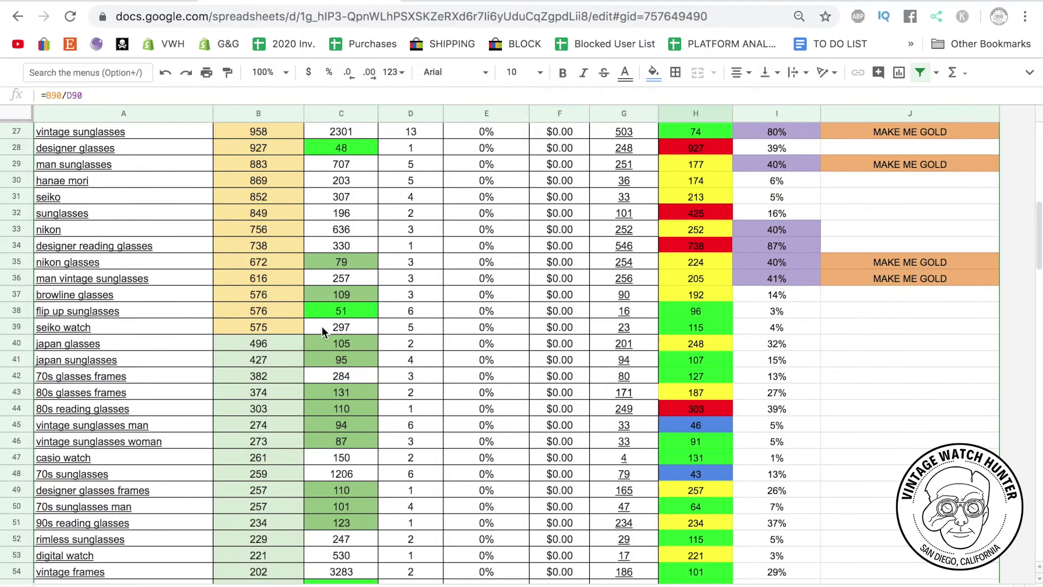
pyautogui.scroll(-2, 321, 341)
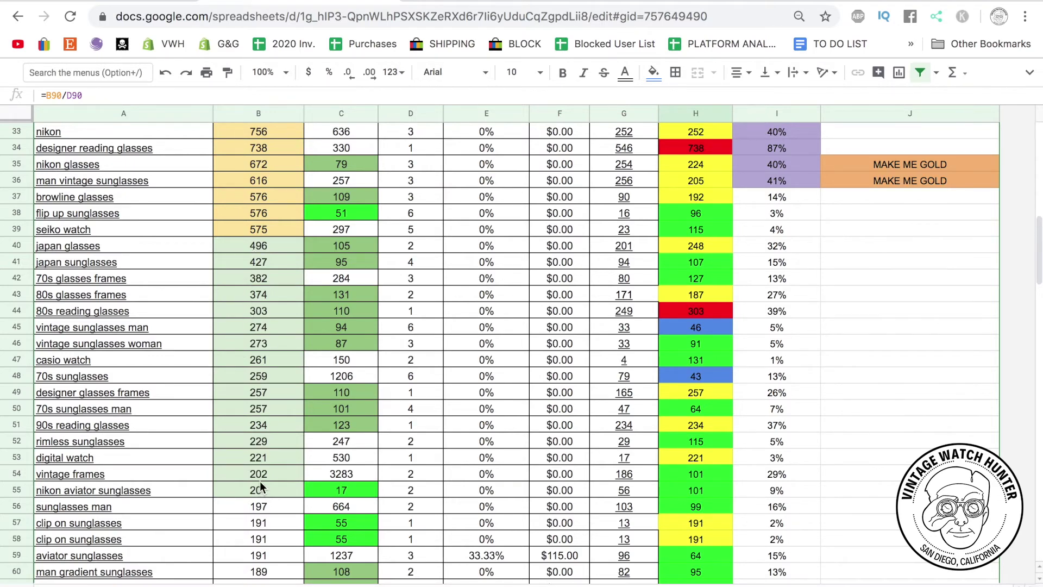
pyautogui.scroll(10, 260, 478)
pyautogui.scroll(-3, 265, 464)
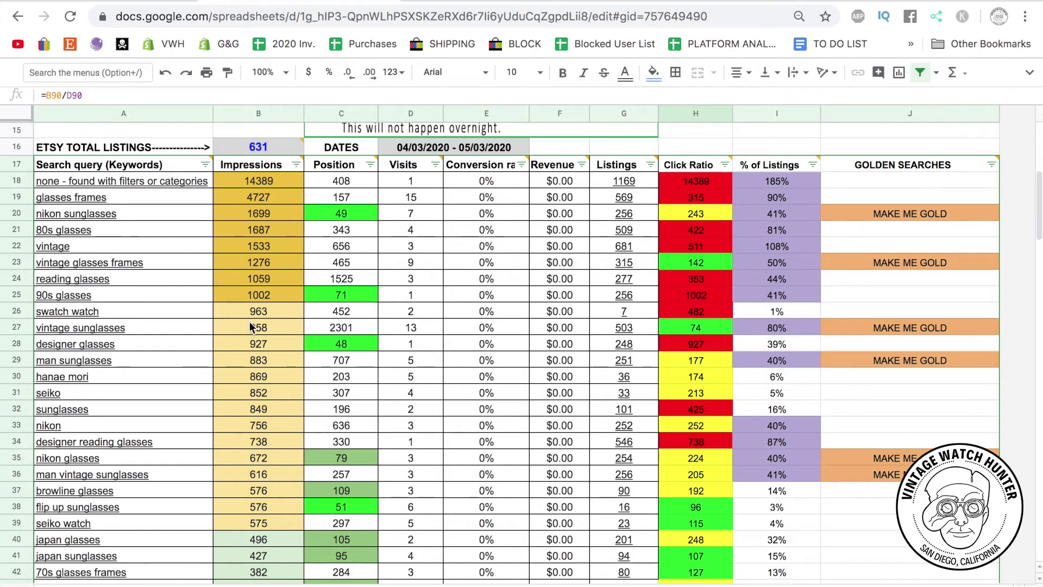
pyautogui.scroll(-1, 250, 329)
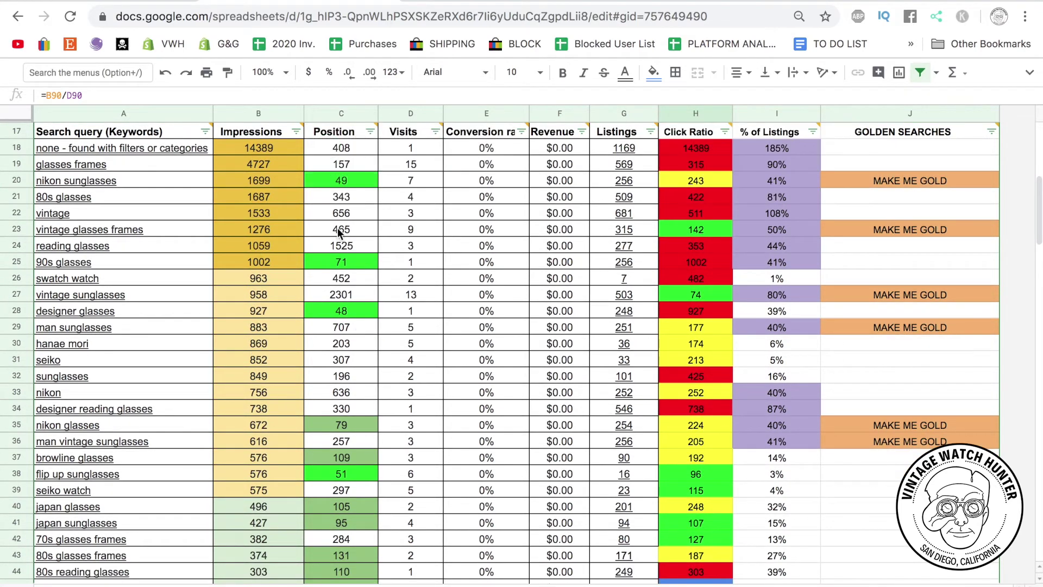
pyautogui.scroll(-6, 285, 321)
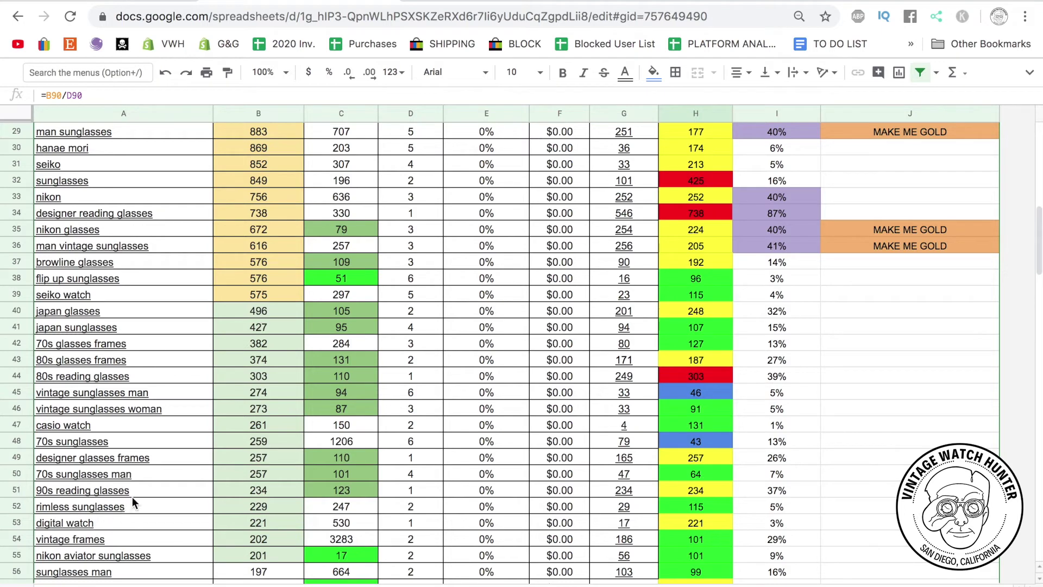
pyautogui.scroll(1, 280, 375)
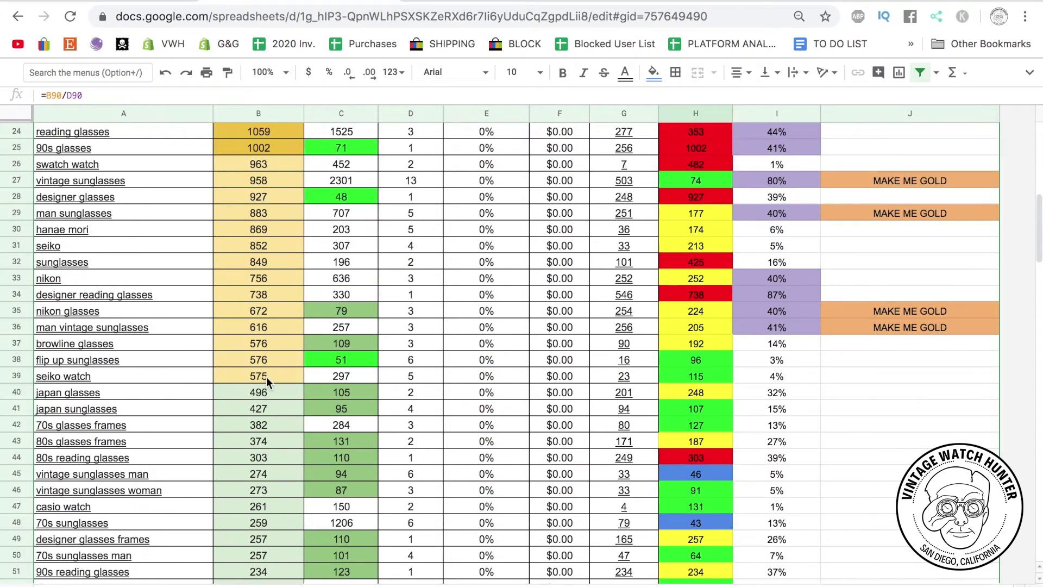
pyautogui.scroll(3, 272, 376)
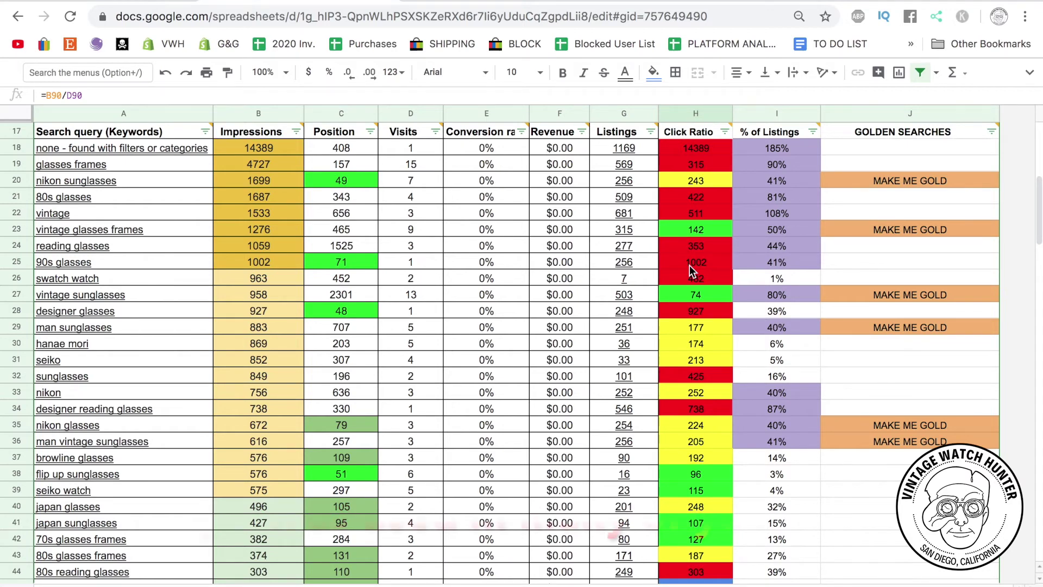
pyautogui.moveTo(778, 135)
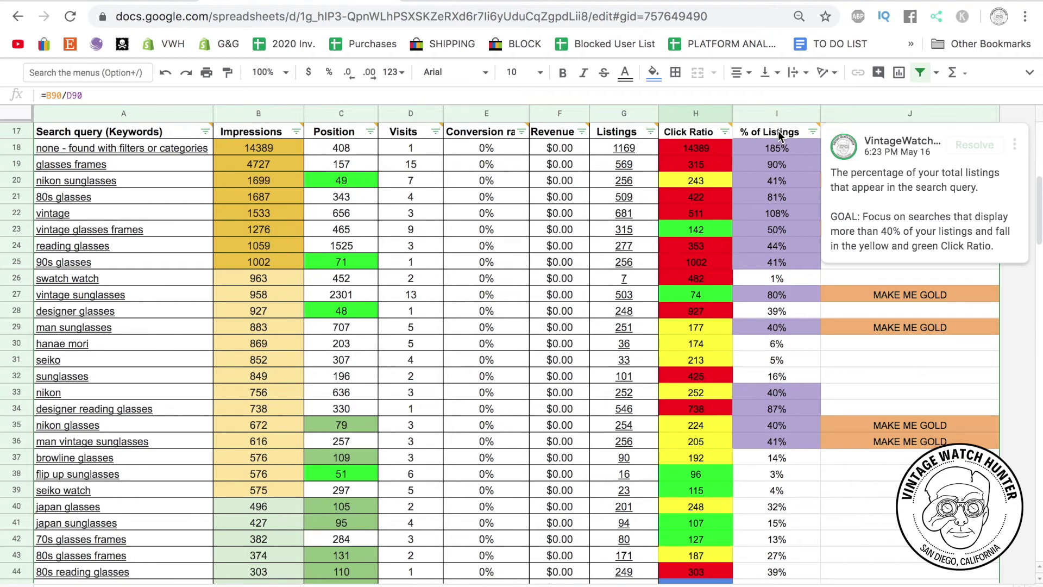
pyautogui.click(15, 278)
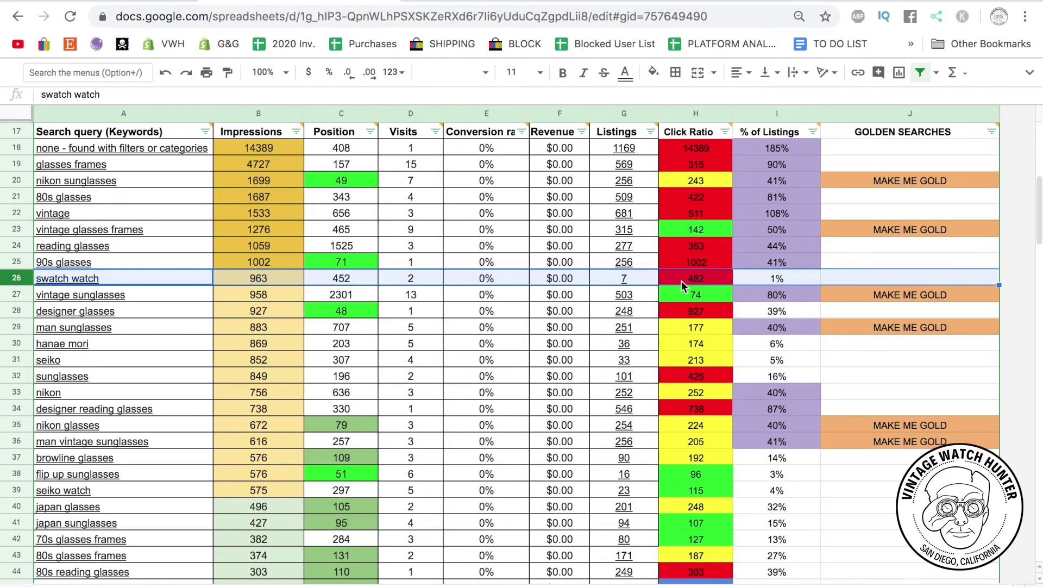
pyautogui.click(750, 279)
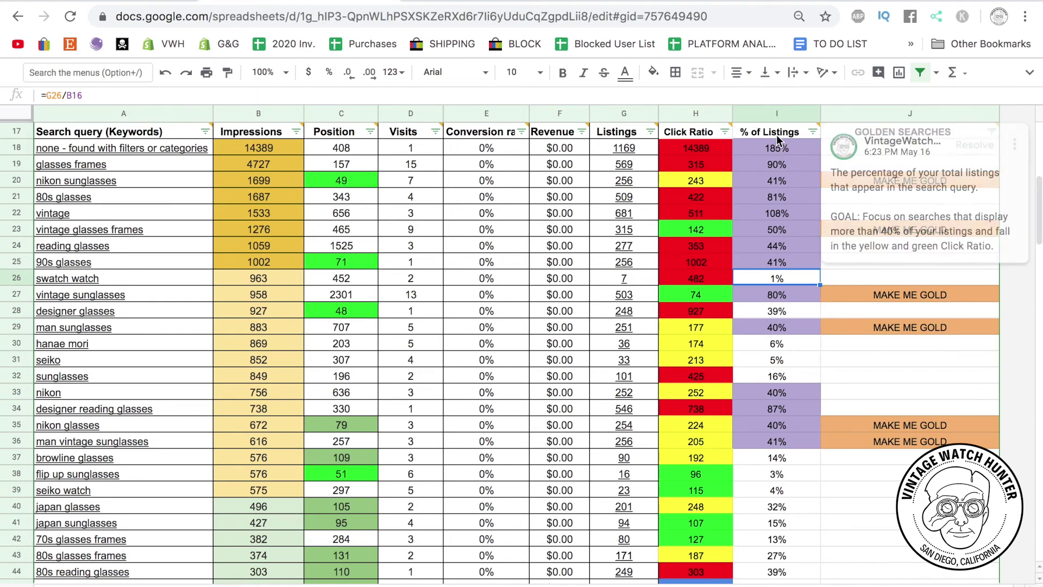
pyautogui.moveTo(917, 135)
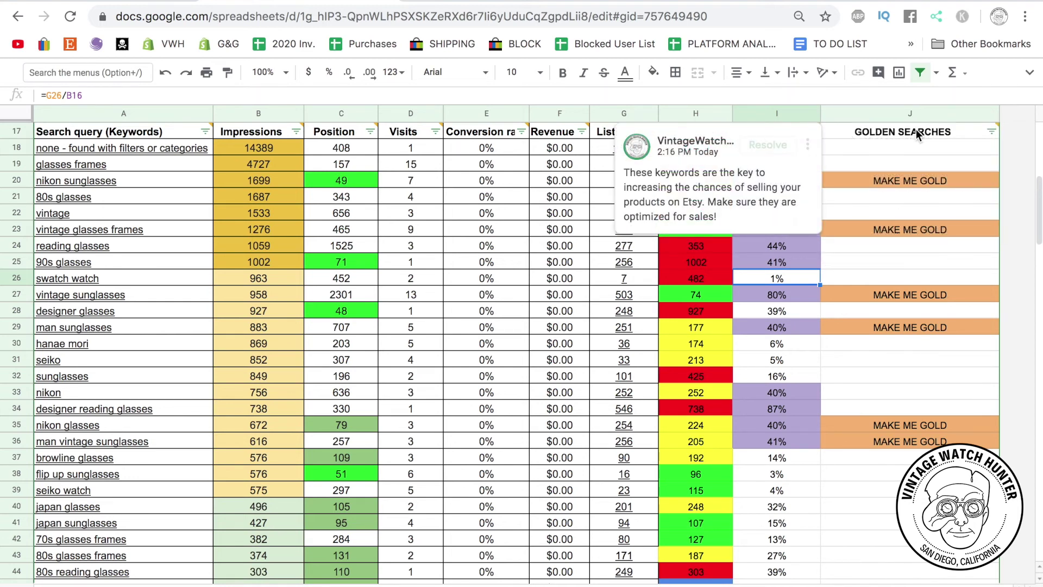